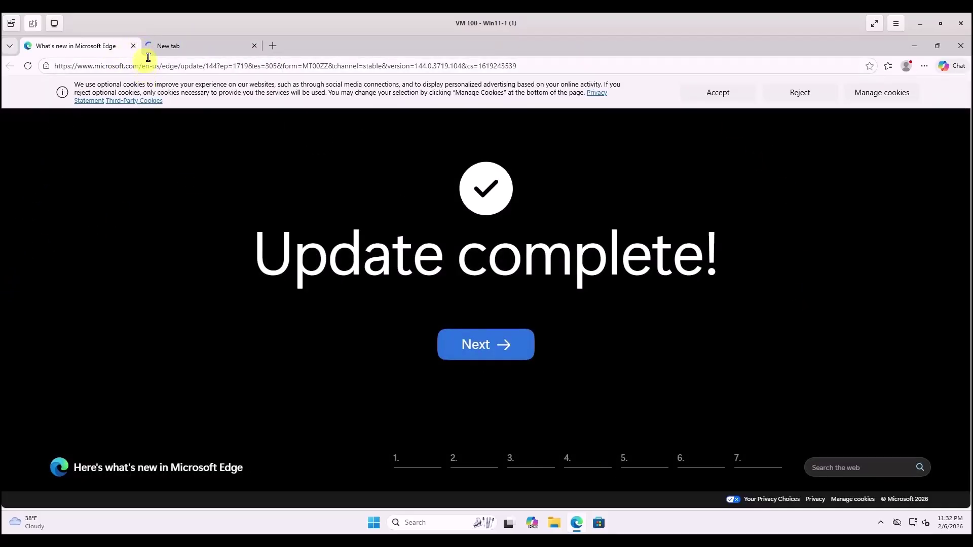
pyautogui.click(177, 48)
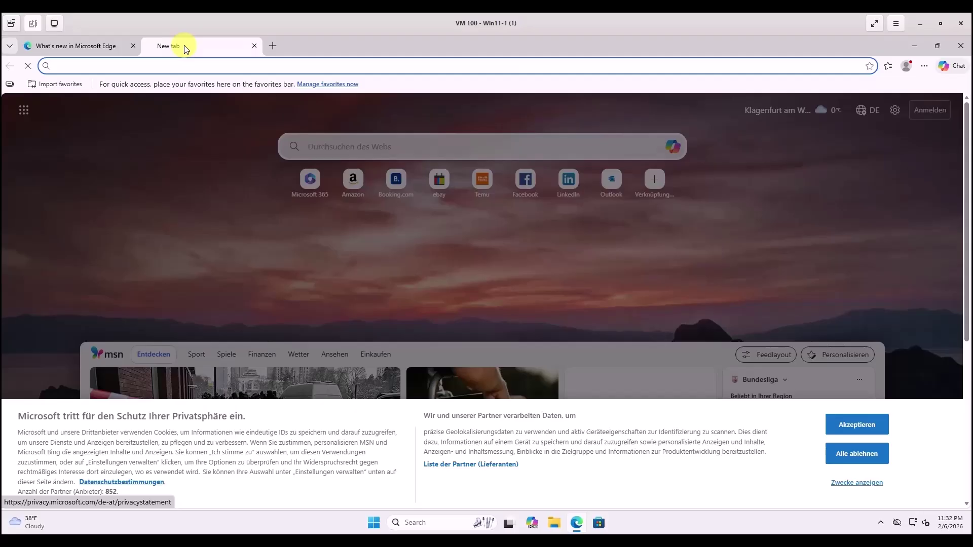
pyautogui.click(71, 66)
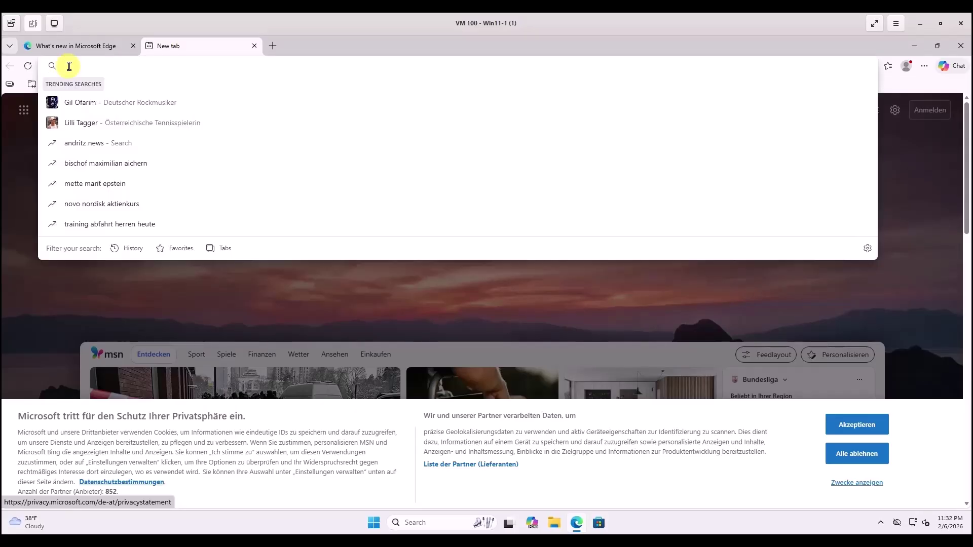
pyautogui.write('http://')
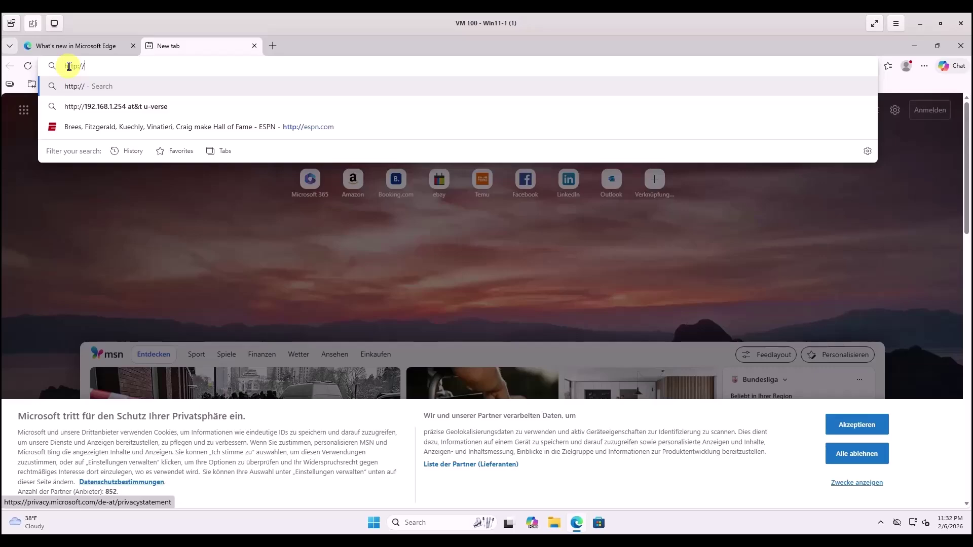
pyautogui.write('10')
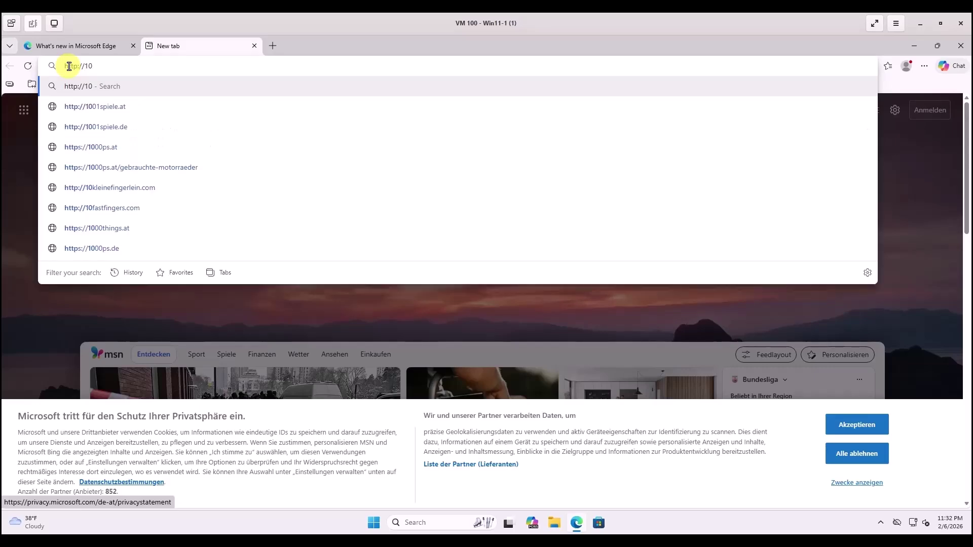
pyautogui.write('.0.1.')
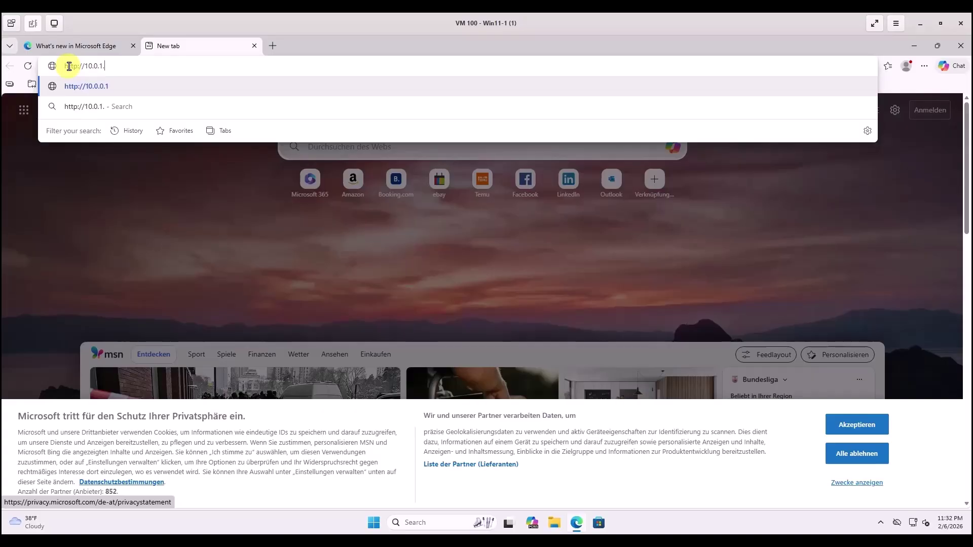
pyautogui.write('1')
pyautogui.press('Return')
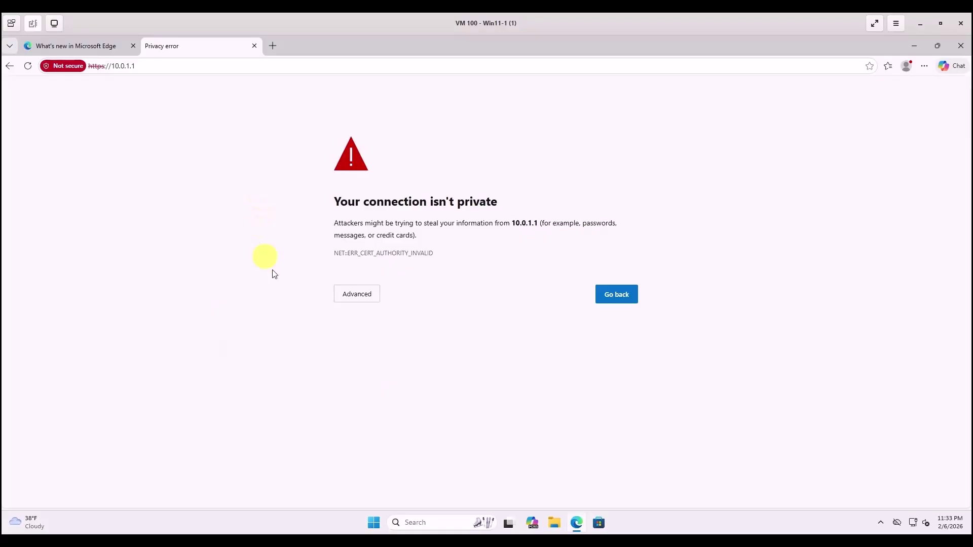
pyautogui.click(354, 298)
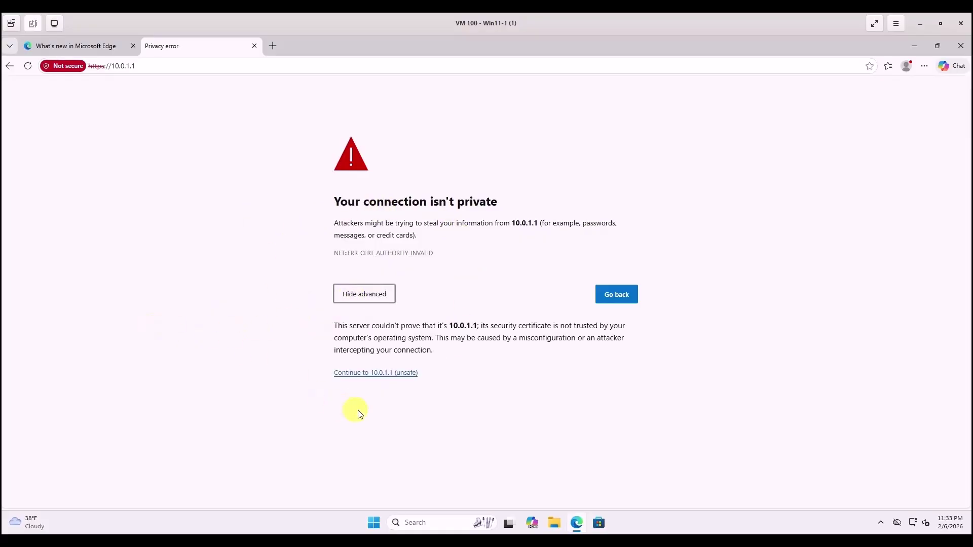
# Continue past the unsafe-site warning and sign in with username admin and the admin password.
pyautogui.click(366, 377)
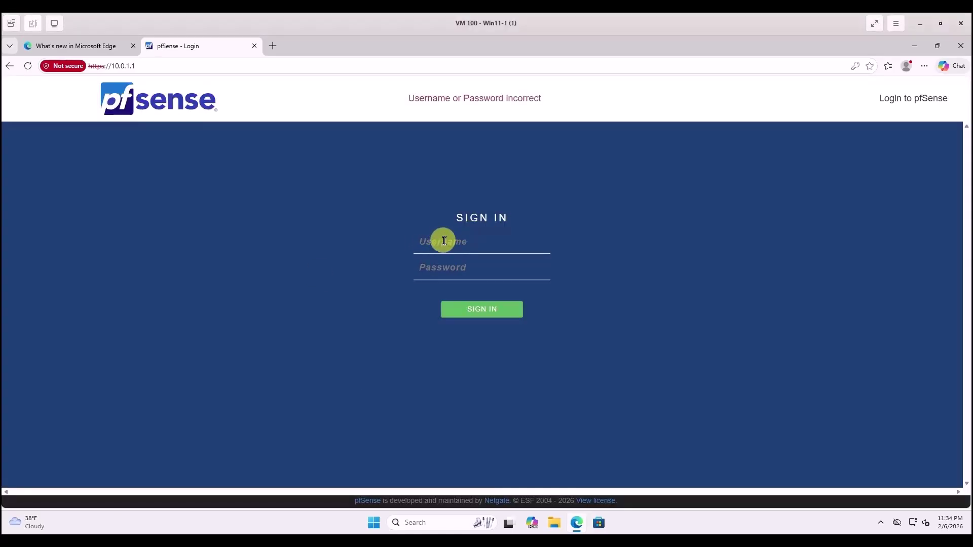
pyautogui.click(444, 241)
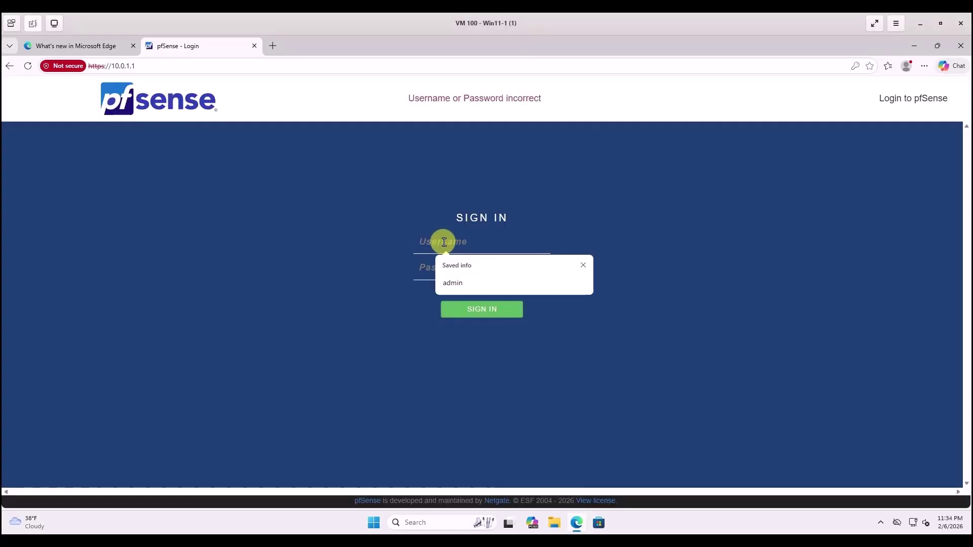
pyautogui.write('admin')
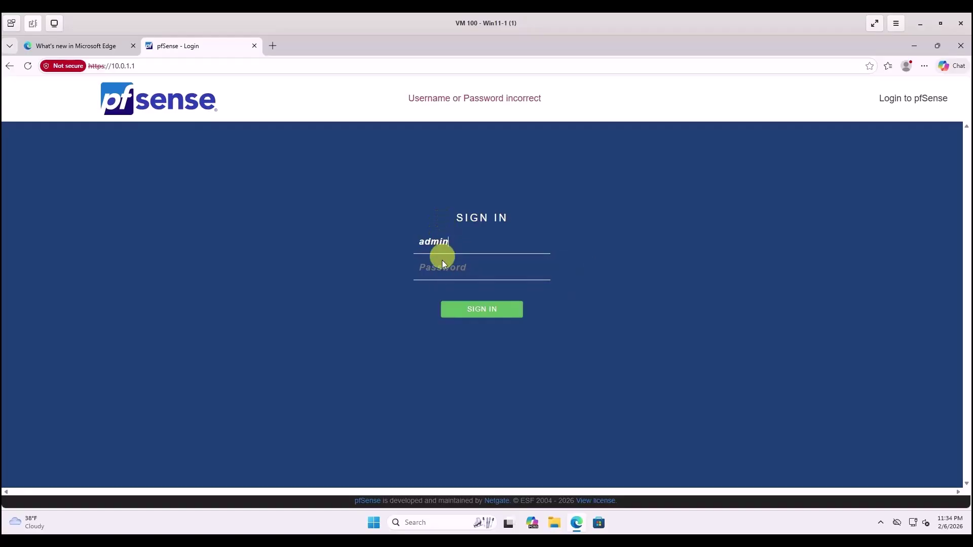
pyautogui.click(443, 265)
pyautogui.click(470, 316)
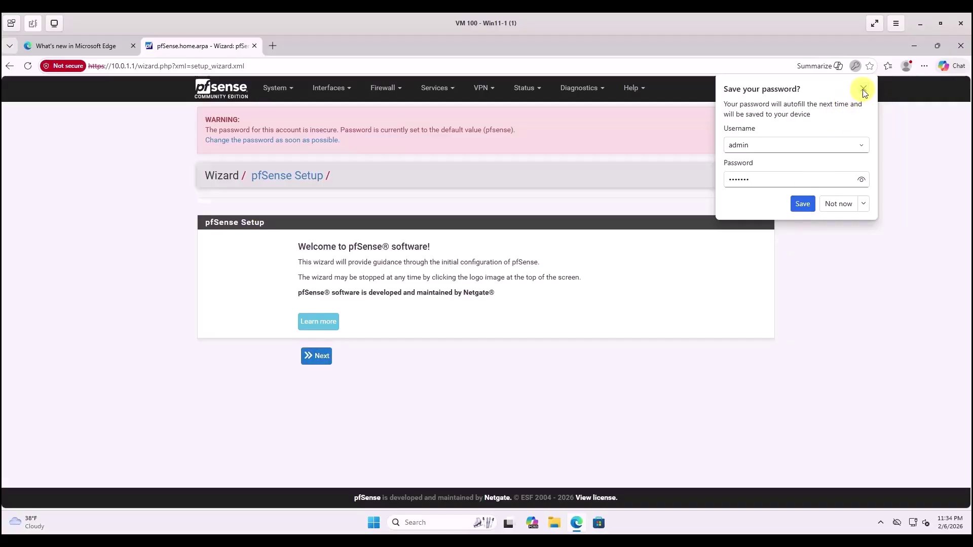
# Close Edge's save-password popup and start the wizard to reach the Netgate Global Support page.
pyautogui.click(863, 89)
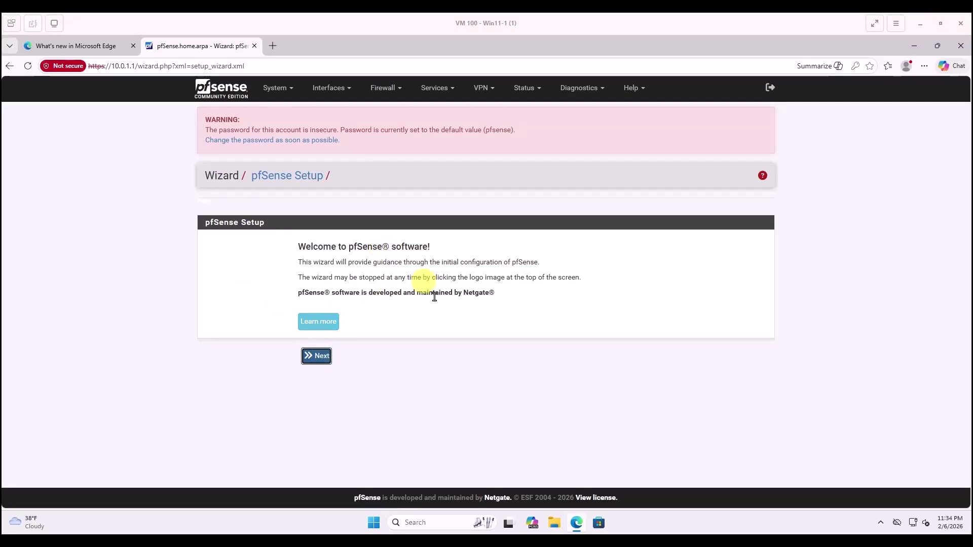
pyautogui.click(315, 356)
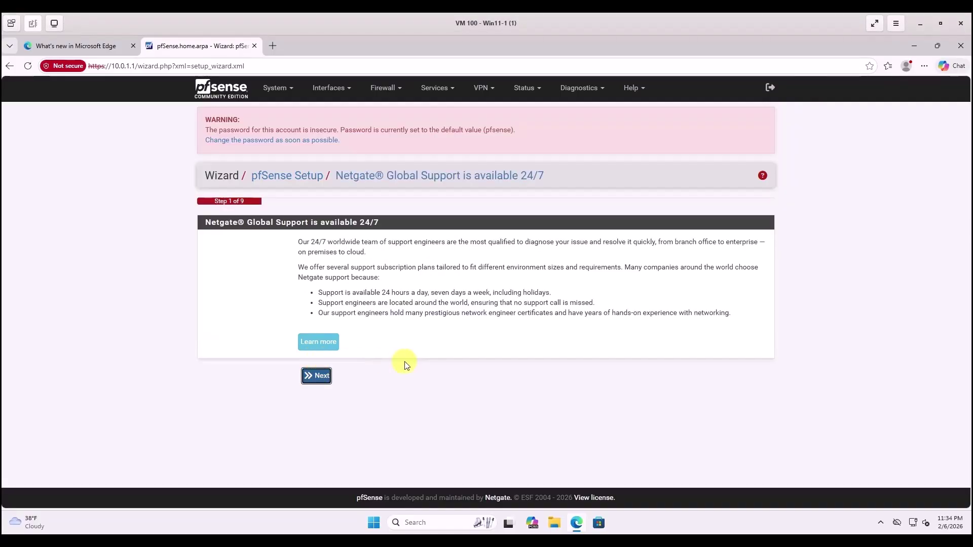
# On General Information, enter Primary DNS 8.8.8.8 and Secondary DNS 1.1.1.1, then continue.
pyautogui.click(322, 379)
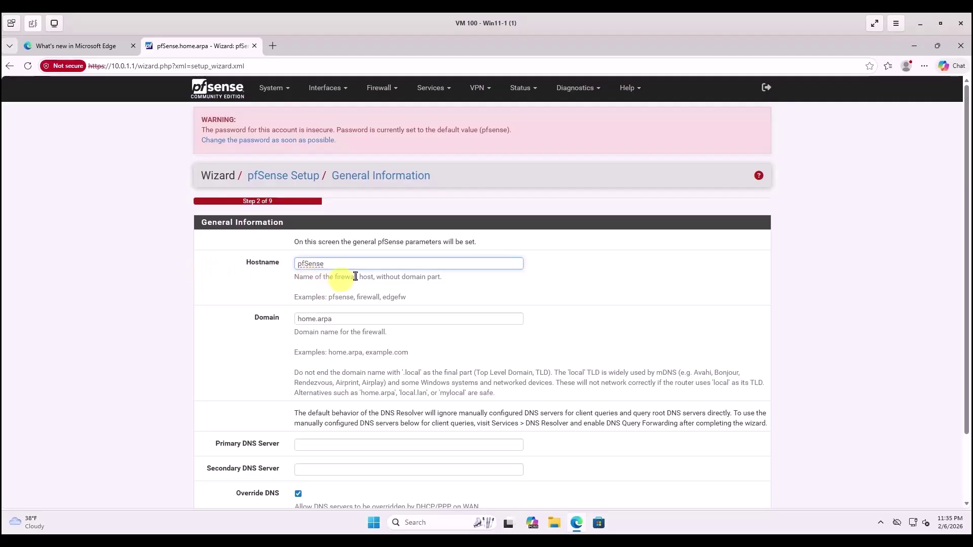
pyautogui.scroll(-1, 359, 265)
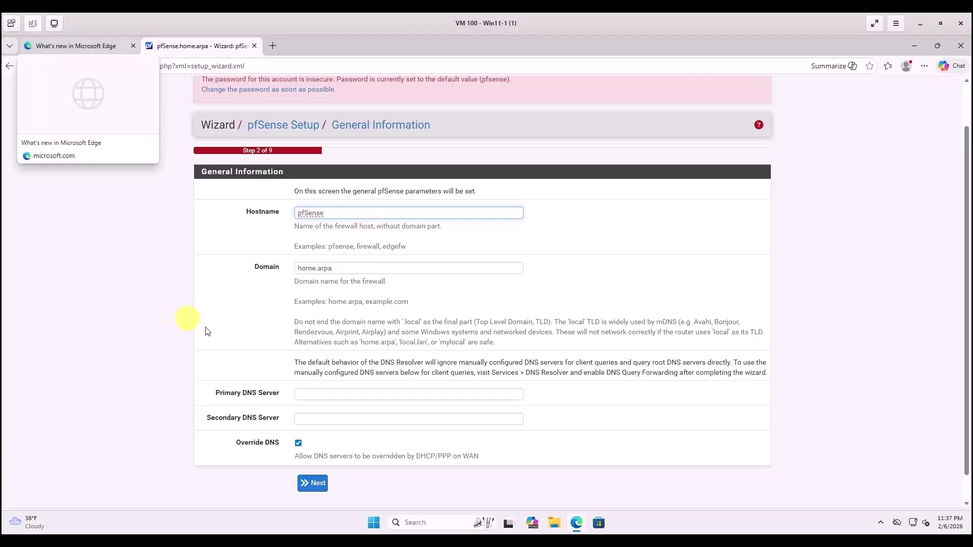
pyautogui.click(306, 396)
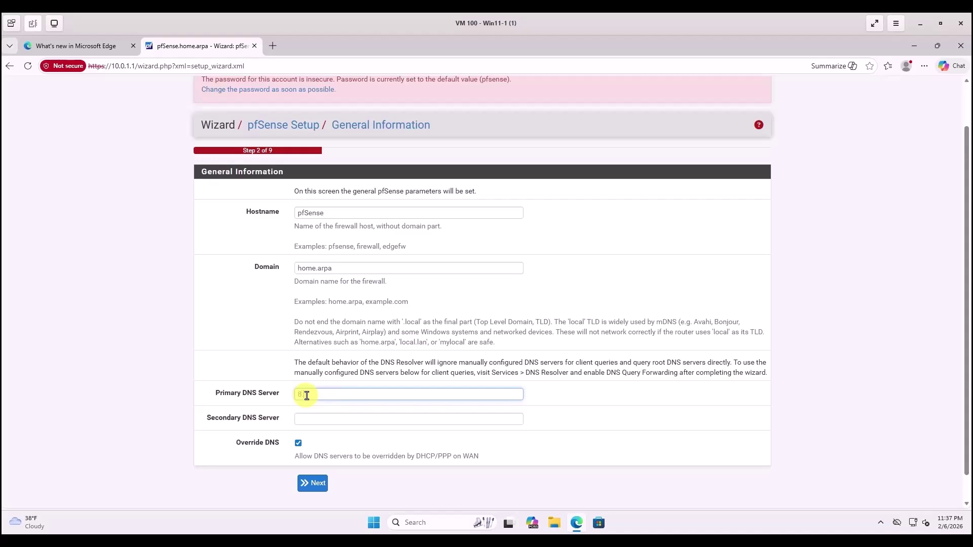
pyautogui.click(304, 422)
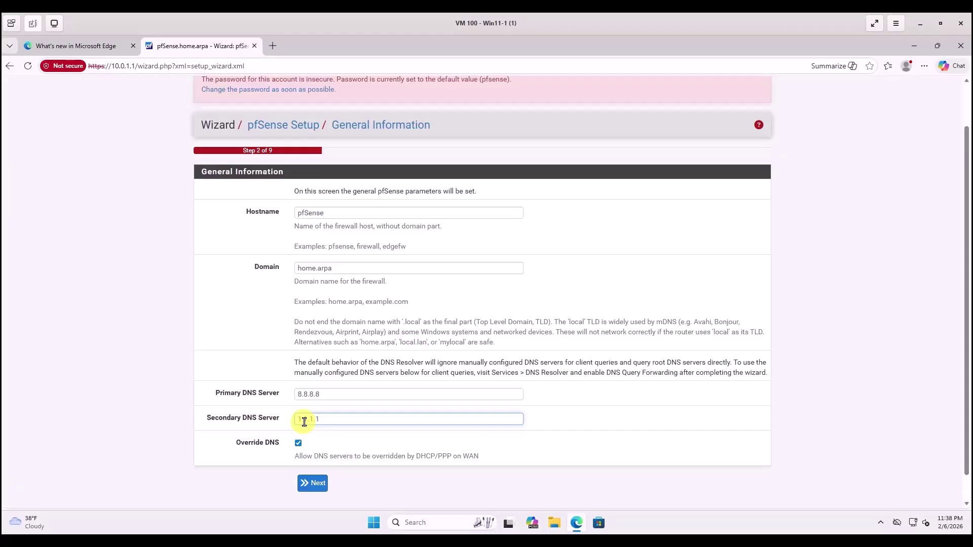
pyautogui.click(299, 394)
pyautogui.write('8.8.8.8')
pyautogui.write('1.1.1.1')
pyautogui.click(319, 486)
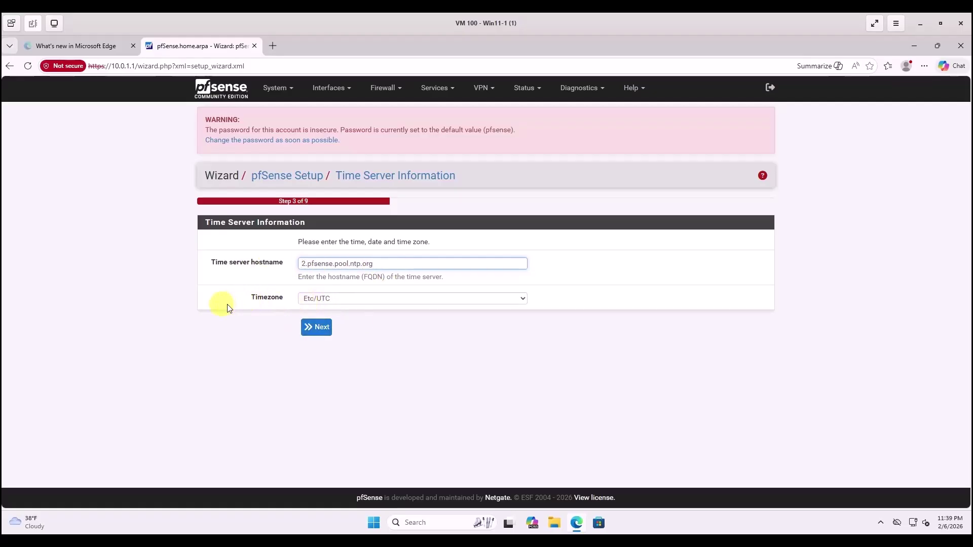
# Accept default Time Server and DHCP WAN settings to reach LAN setup at 10.0.1.1/24.
pyautogui.click(317, 330)
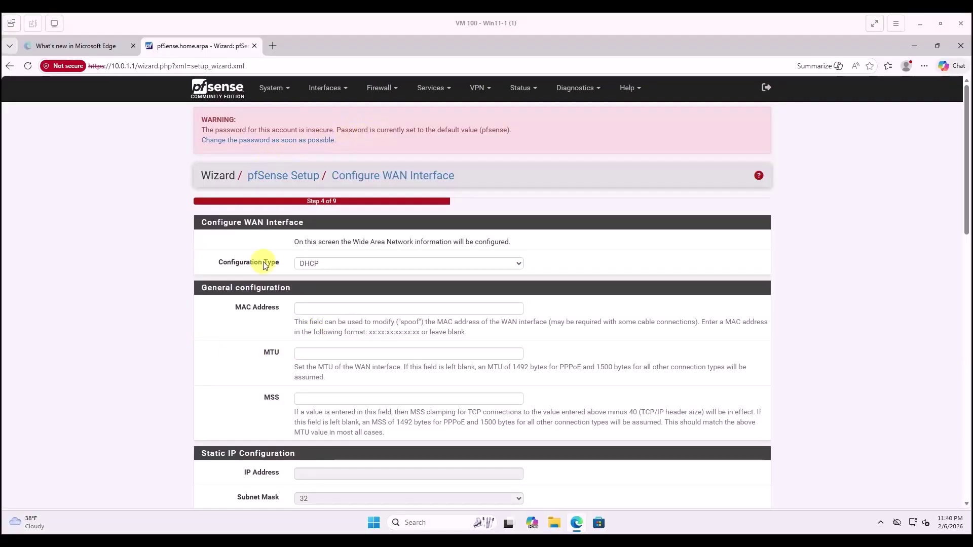
pyautogui.scroll(-1, 213, 249)
pyautogui.scroll(-15, 205, 249)
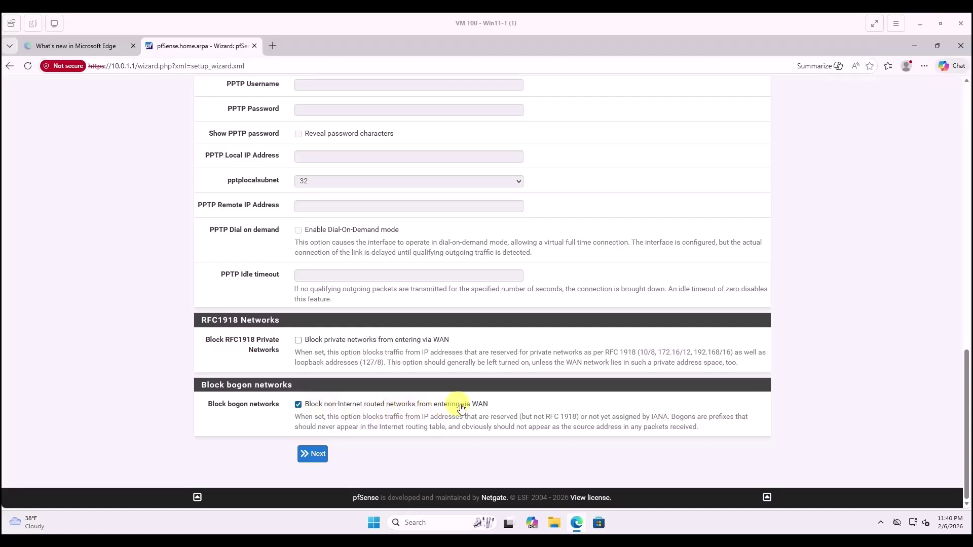
pyautogui.click(316, 456)
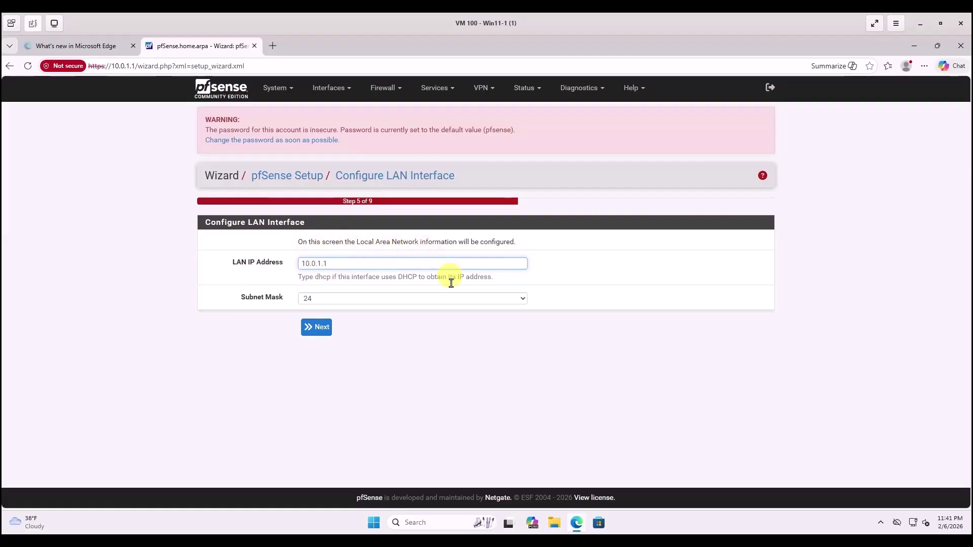
# Keep LAN 10.0.1.1/24, set and confirm a new admin password, then reload the configuration.
pyautogui.click(318, 333)
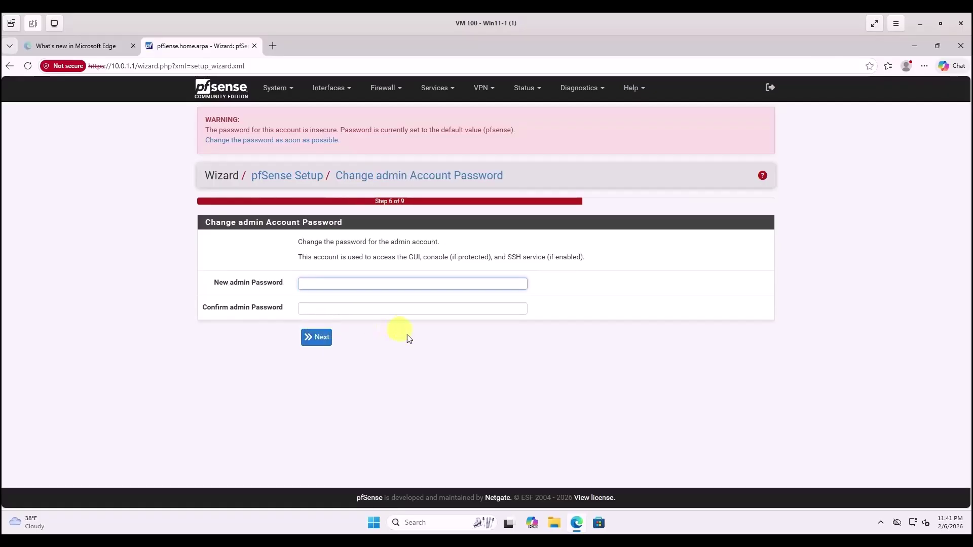
pyautogui.click(347, 282)
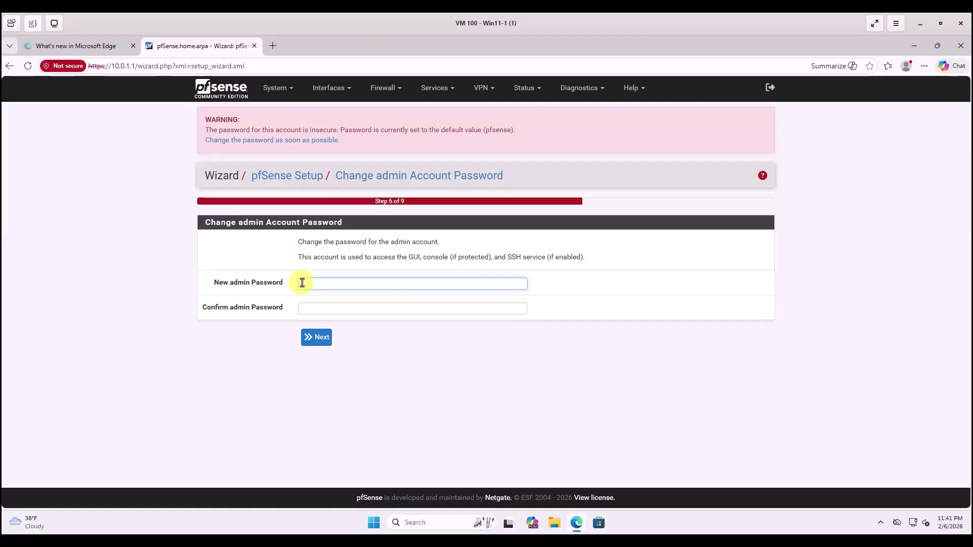
pyautogui.write('***')
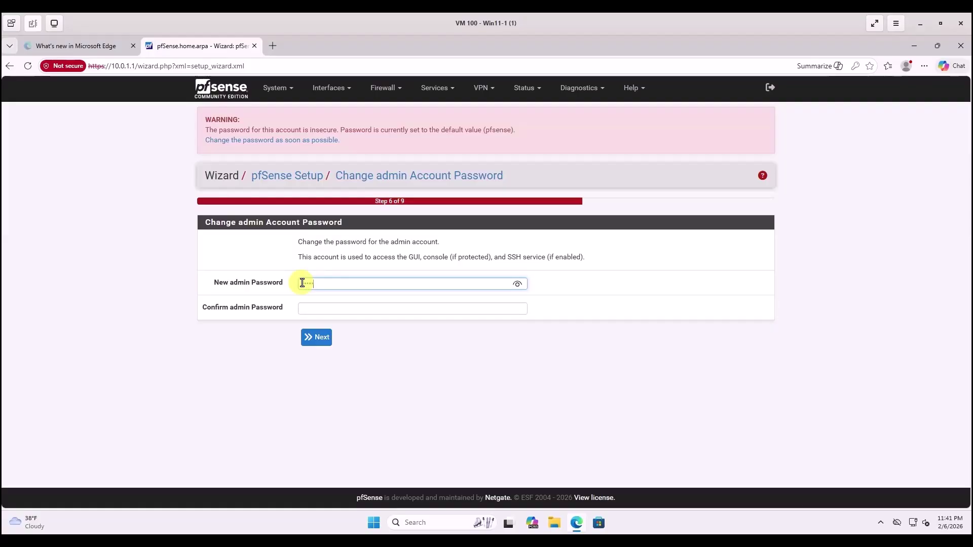
pyautogui.write('*')
pyautogui.click(314, 307)
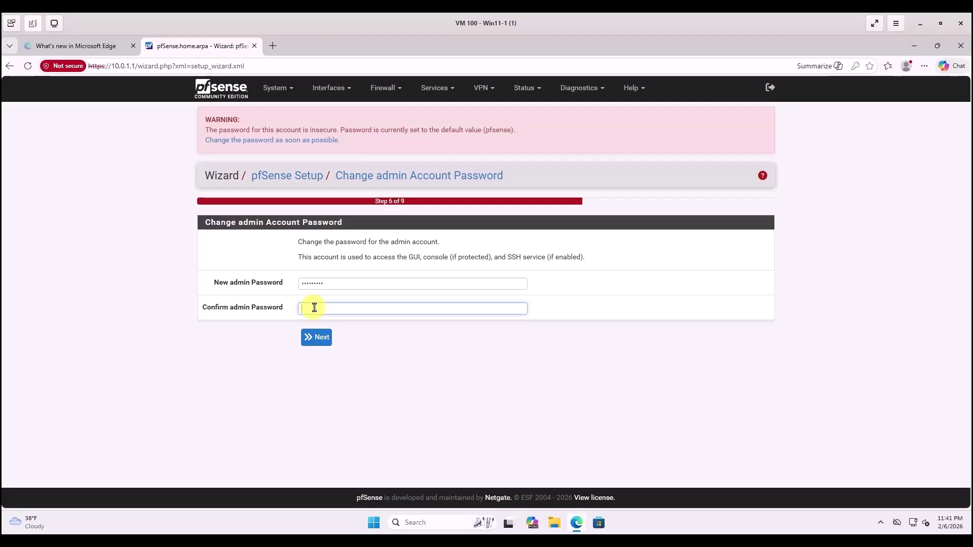
pyautogui.write('••••')
pyautogui.click(316, 337)
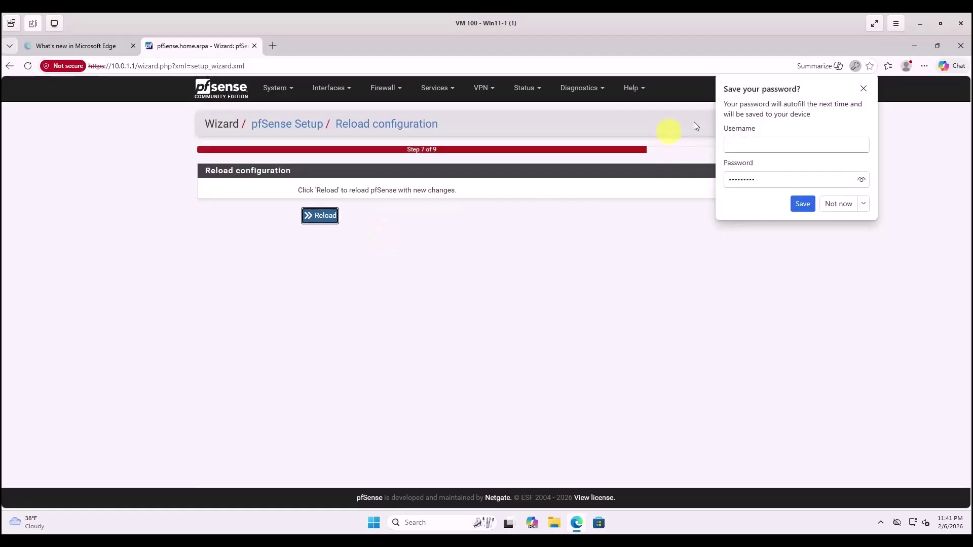
pyautogui.click(863, 88)
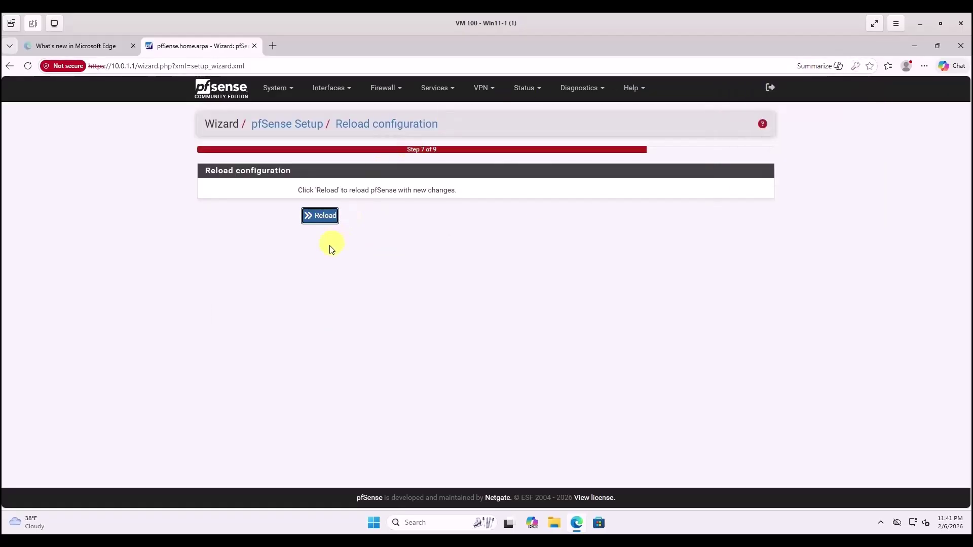
pyautogui.click(323, 217)
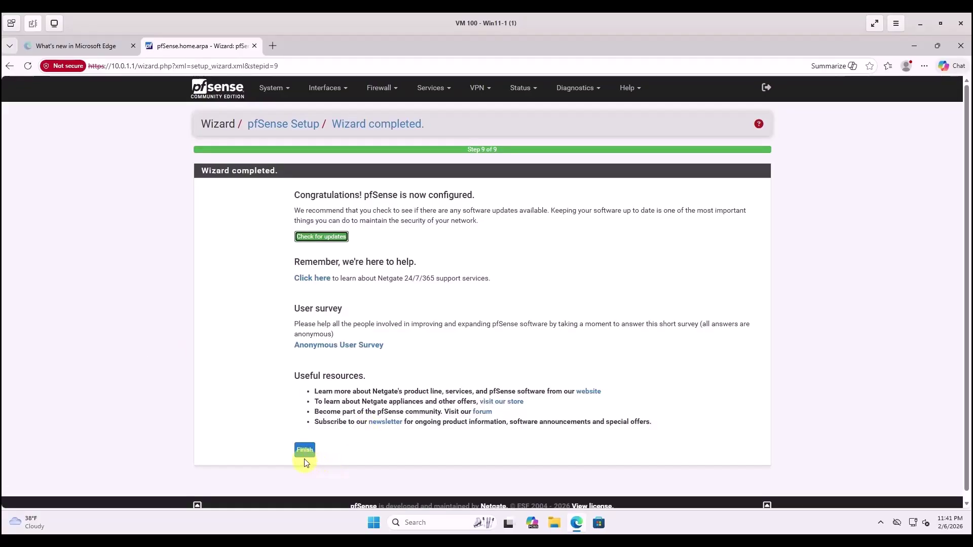
# Finish the wizard, accept the Copyright and Trademark Notices, and close the Thank you survey.
pyautogui.click(305, 450)
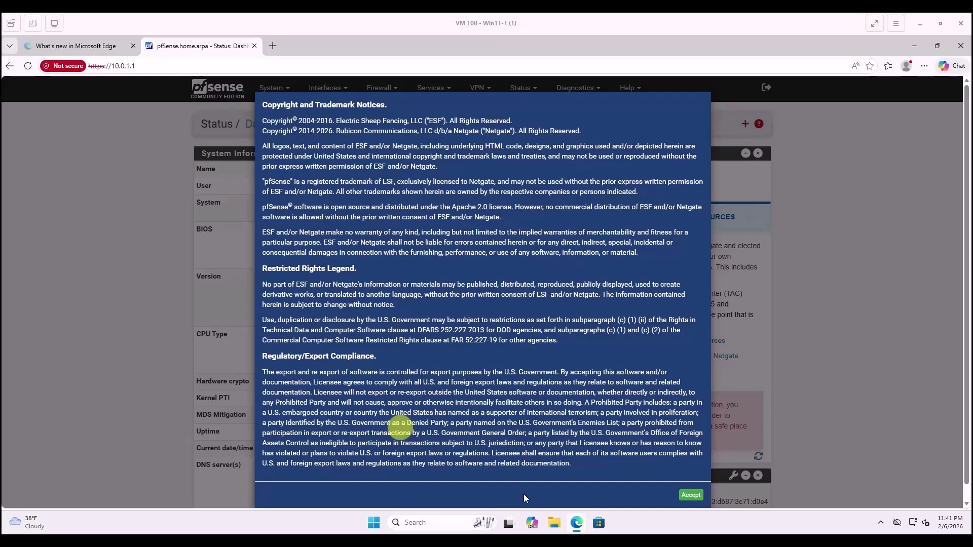
pyautogui.click(679, 496)
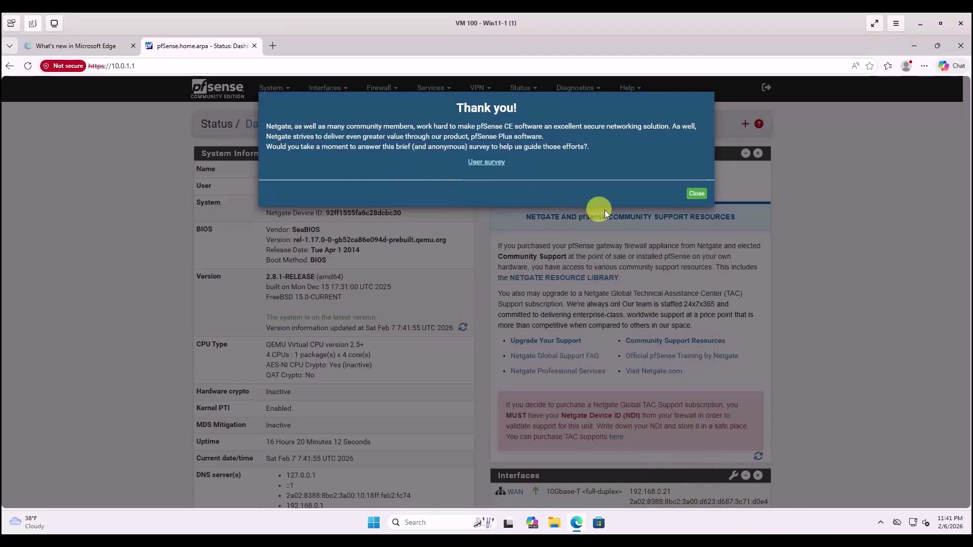
pyautogui.click(696, 193)
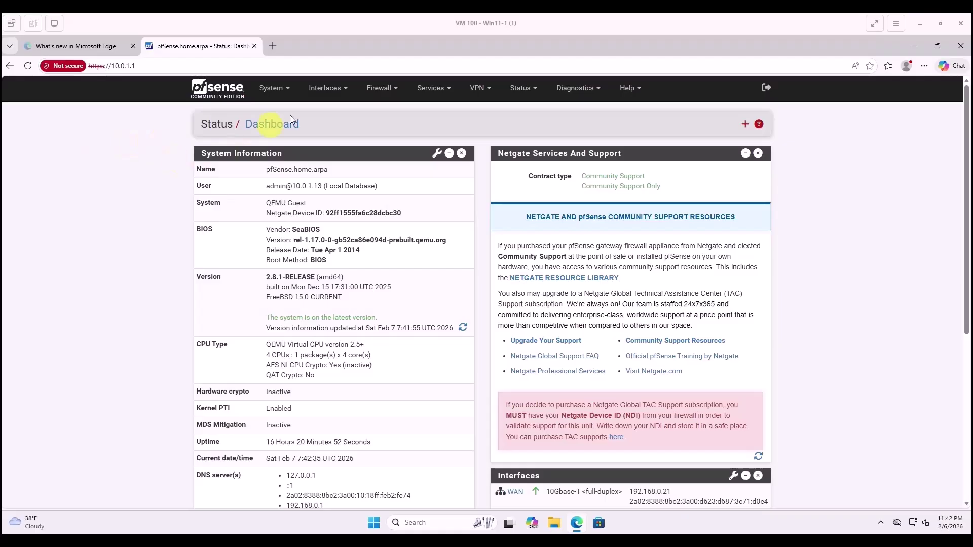
# Change the LAN (vtnet1) interface description to ECorp, save, and apply changes.
pyautogui.click(325, 89)
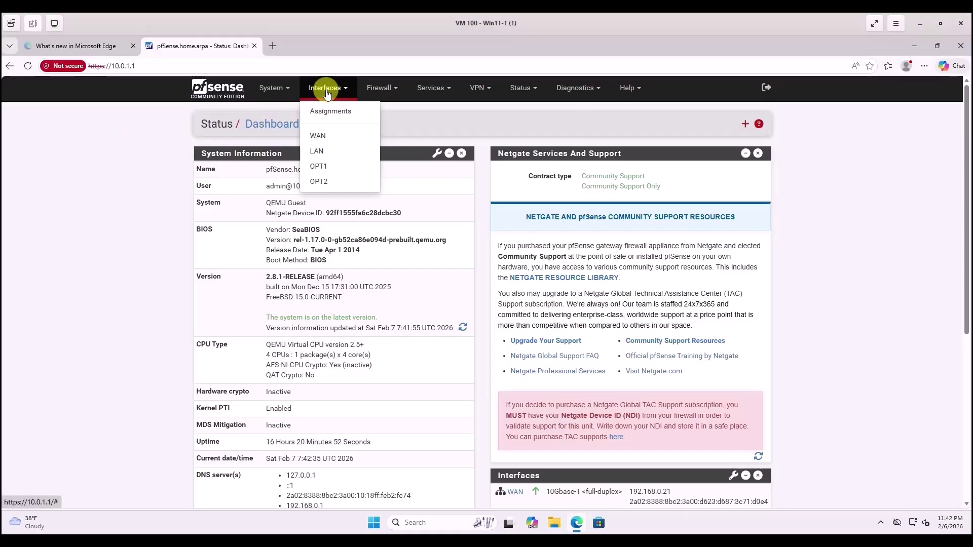
pyautogui.click(327, 153)
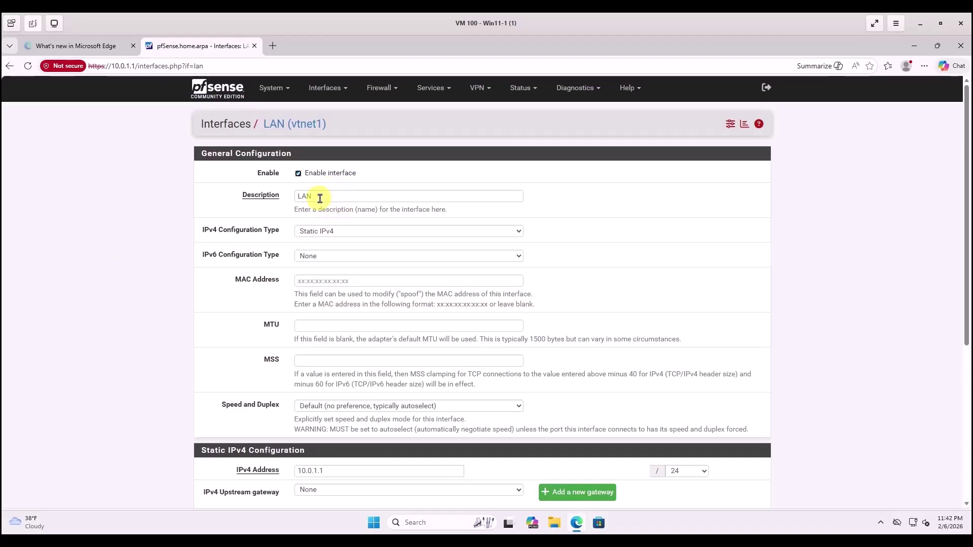
pyautogui.moveTo(320, 198); pyautogui.dragTo(278, 195)
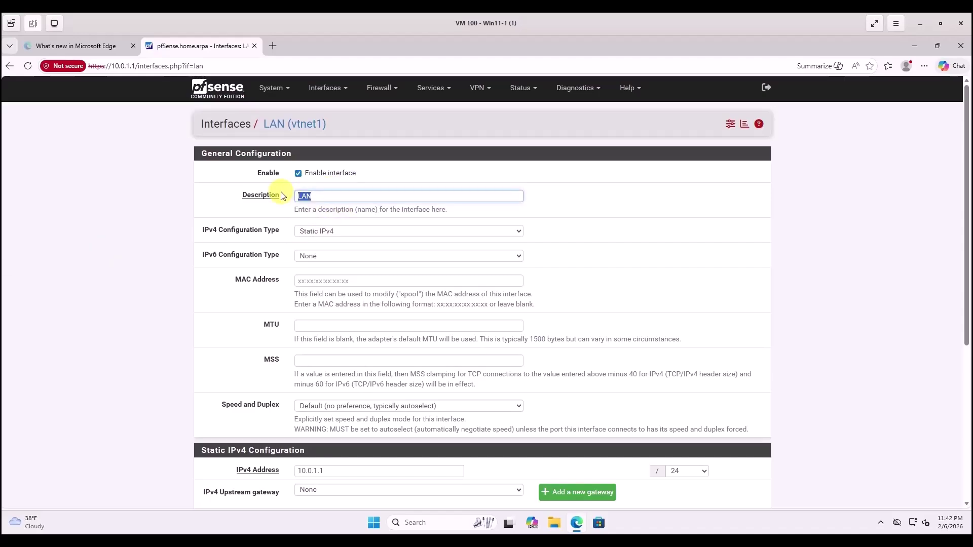
pyautogui.press('BackSpace')
pyautogui.write('ECorp')
pyautogui.scroll(-2, 269, 342)
pyautogui.scroll(-3, 268, 344)
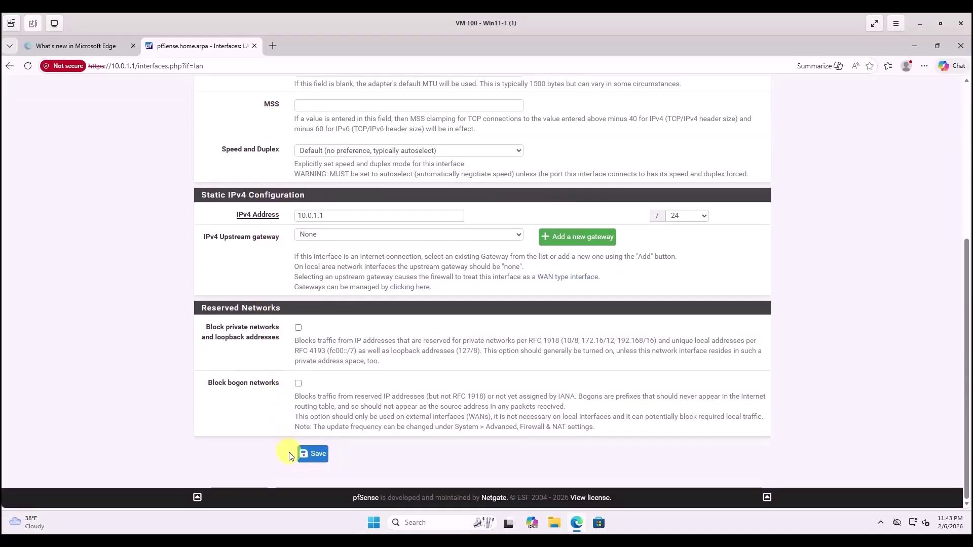
pyautogui.click(312, 456)
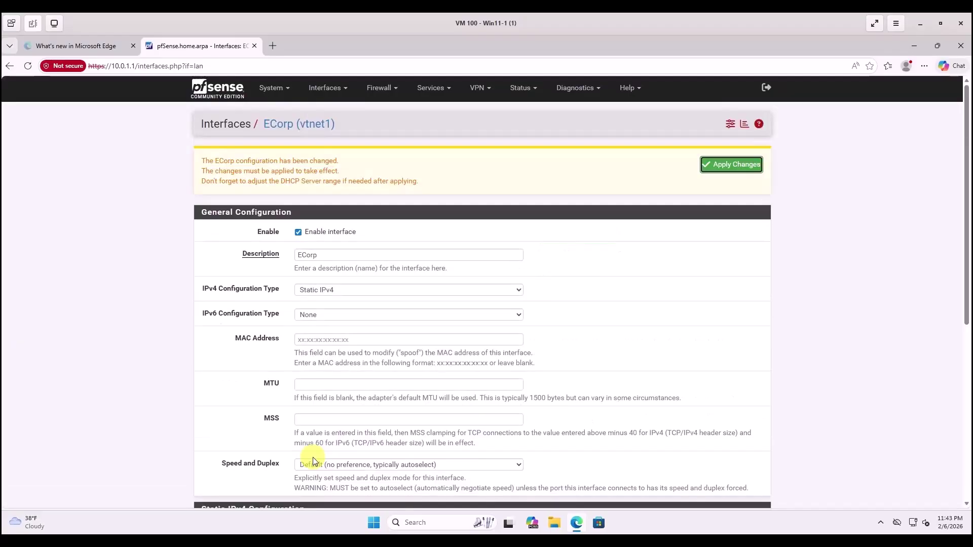
pyautogui.click(722, 167)
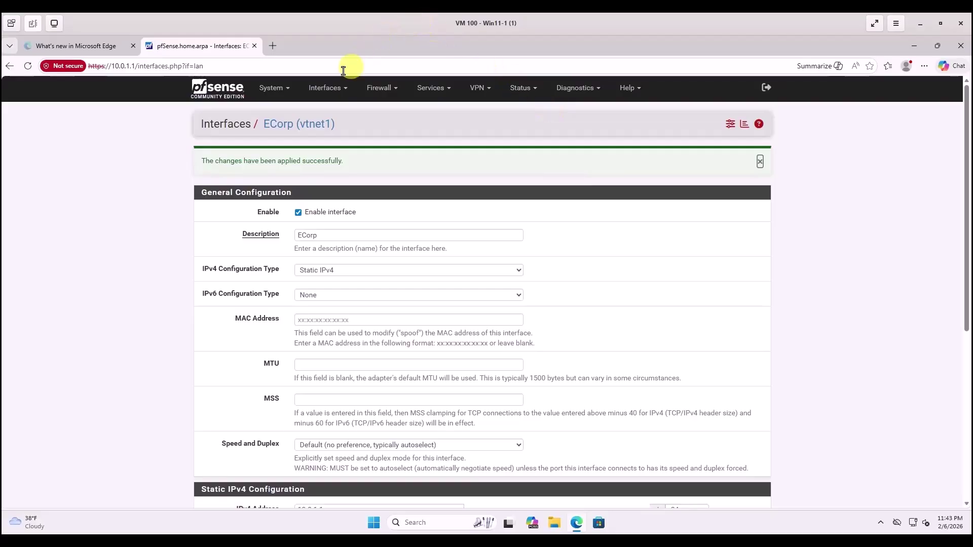
# Replace the OPT1 (vtnet2) description with AllSafe, save, and apply changes.
pyautogui.click(341, 90)
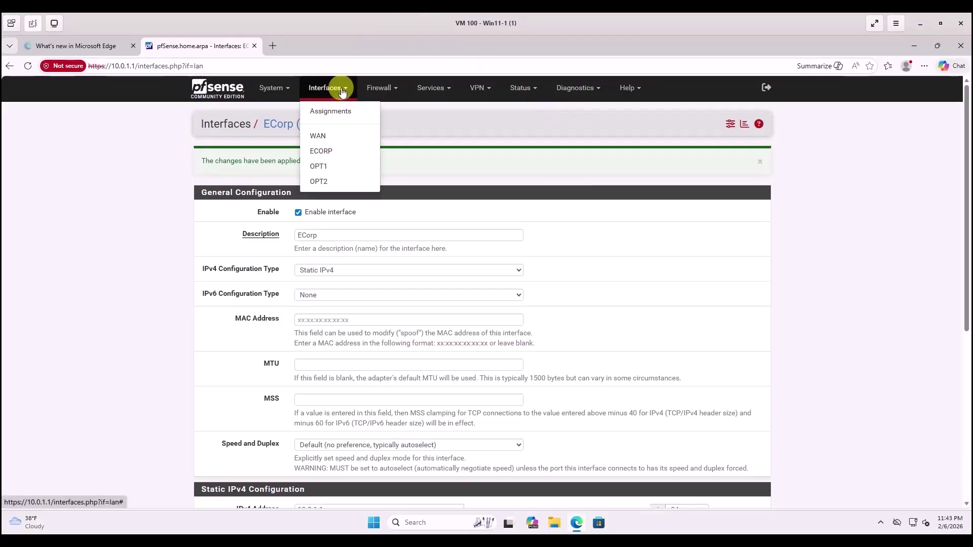
pyautogui.click(315, 167)
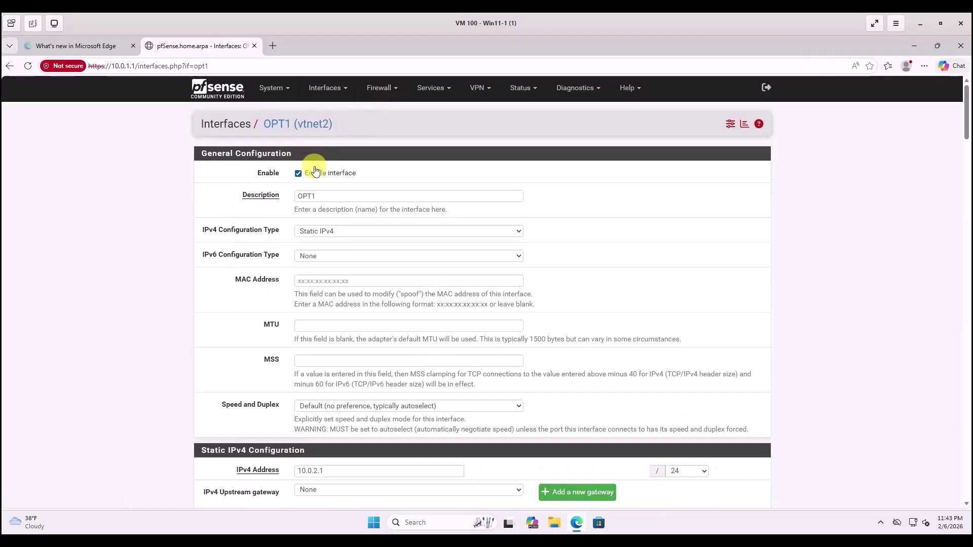
pyautogui.moveTo(324, 199); pyautogui.dragTo(292, 196)
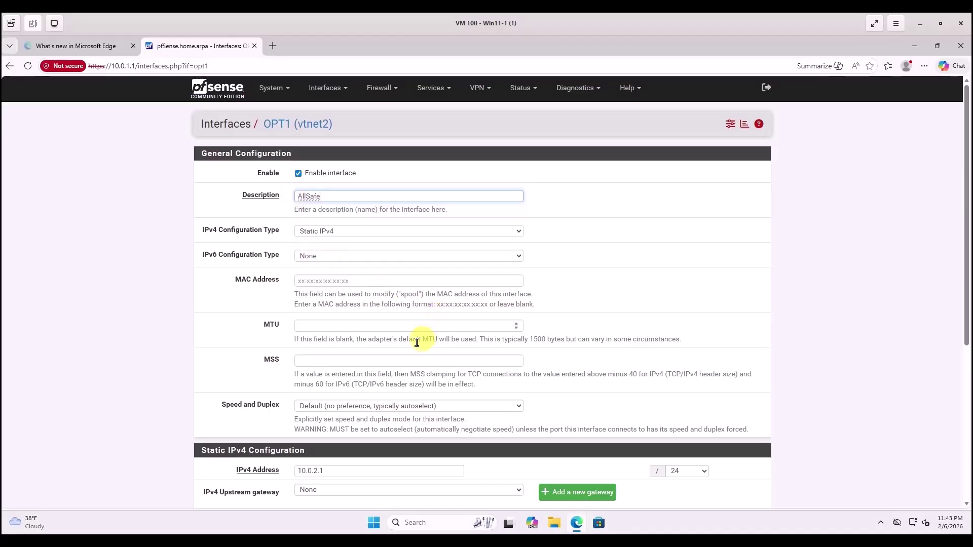
pyautogui.scroll(-1, 411, 352)
pyautogui.scroll(-4, 409, 284)
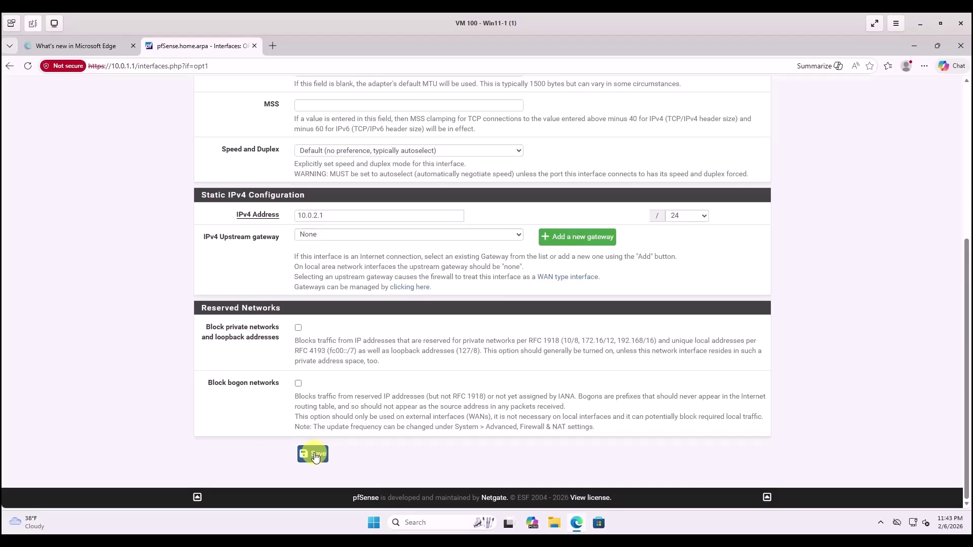
pyautogui.click(315, 456)
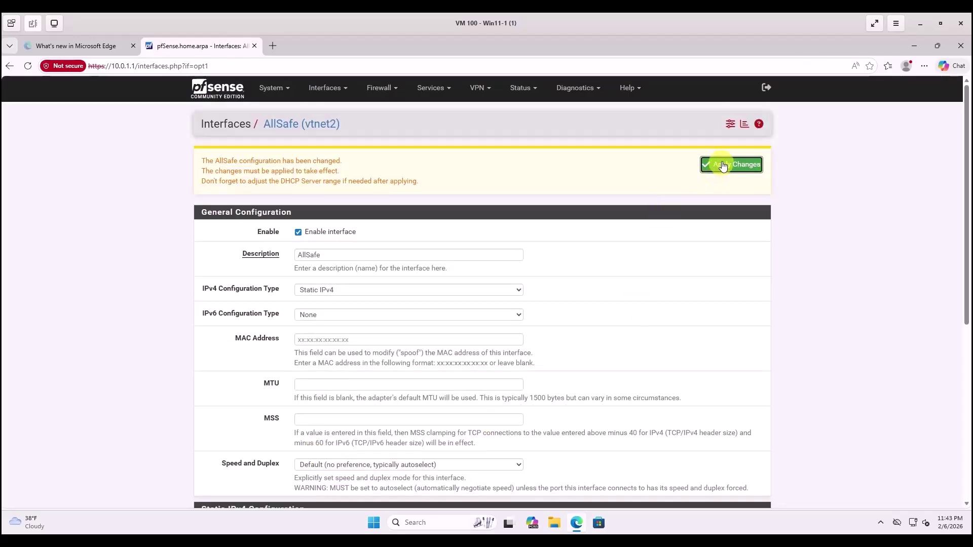
pyautogui.click(723, 166)
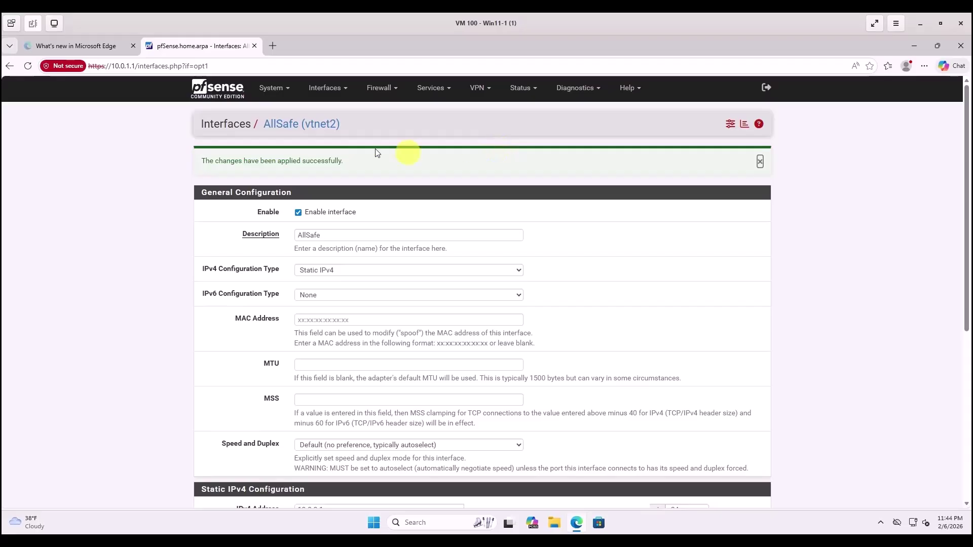
# Replace the OPT2 (vtnet3) description with AttackLAN, save, and apply changes.
pyautogui.click(336, 88)
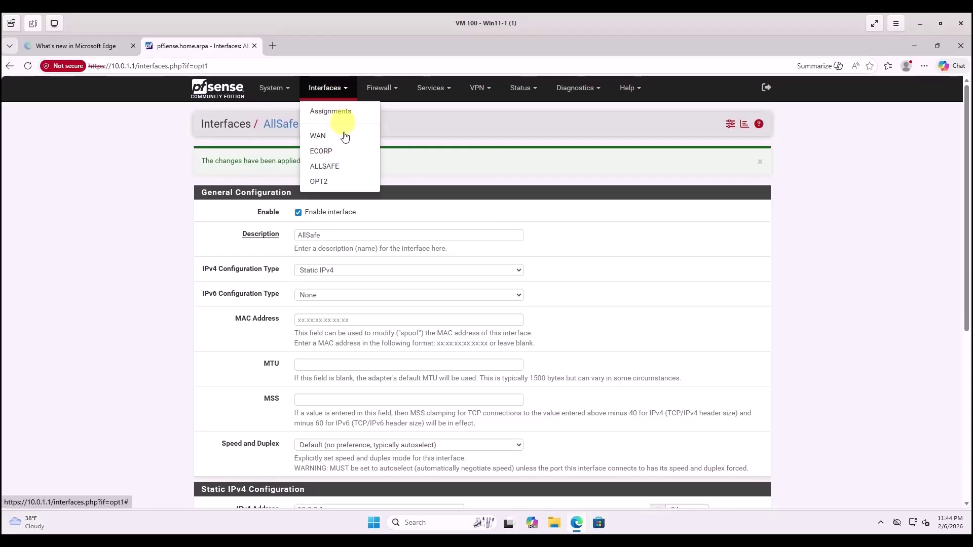
pyautogui.click(323, 186)
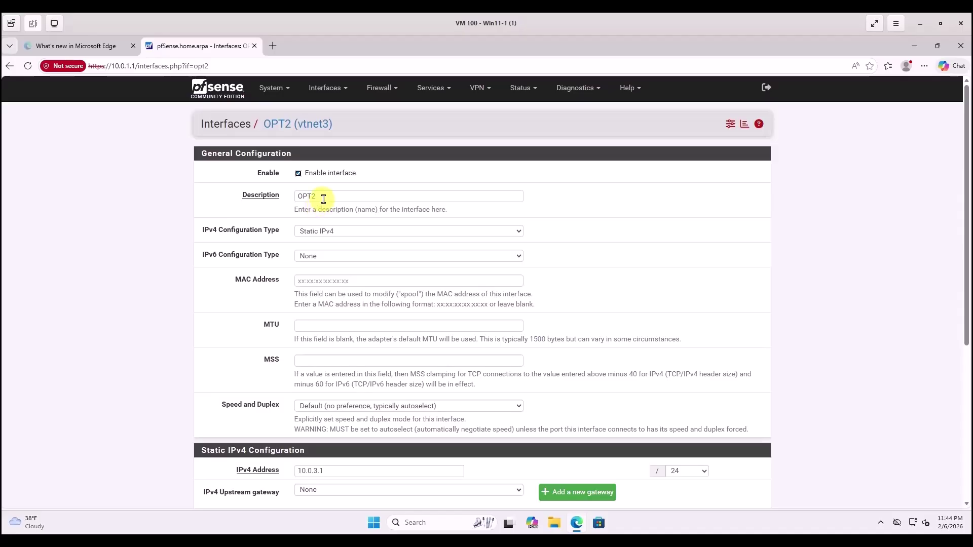
pyautogui.doubleClick(297, 198)
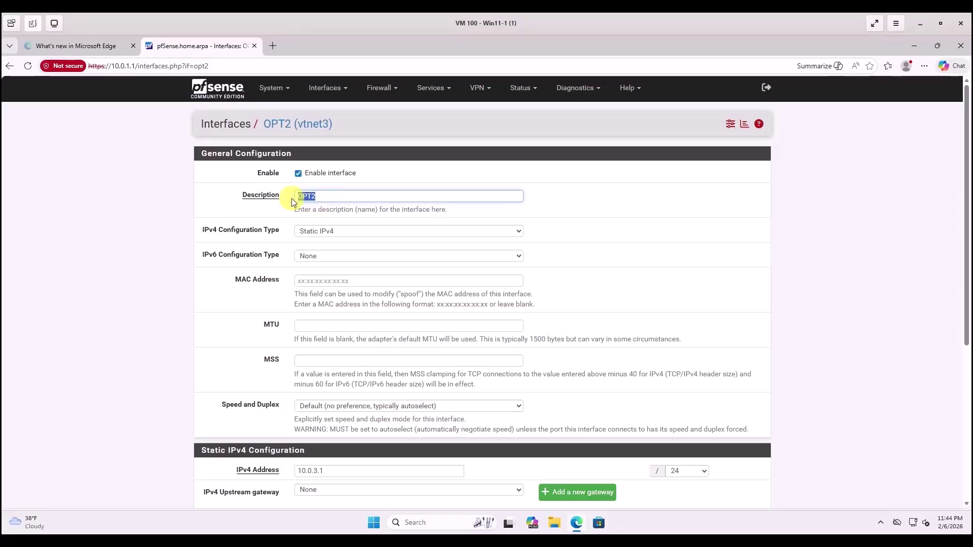
pyautogui.write('AttackLAN')
pyautogui.scroll(-5, 479, 307)
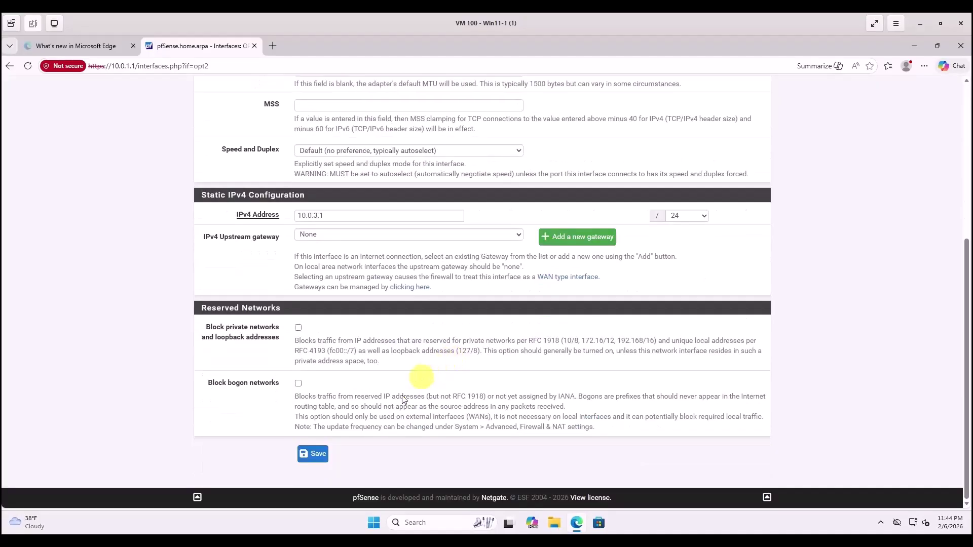
pyautogui.click(317, 454)
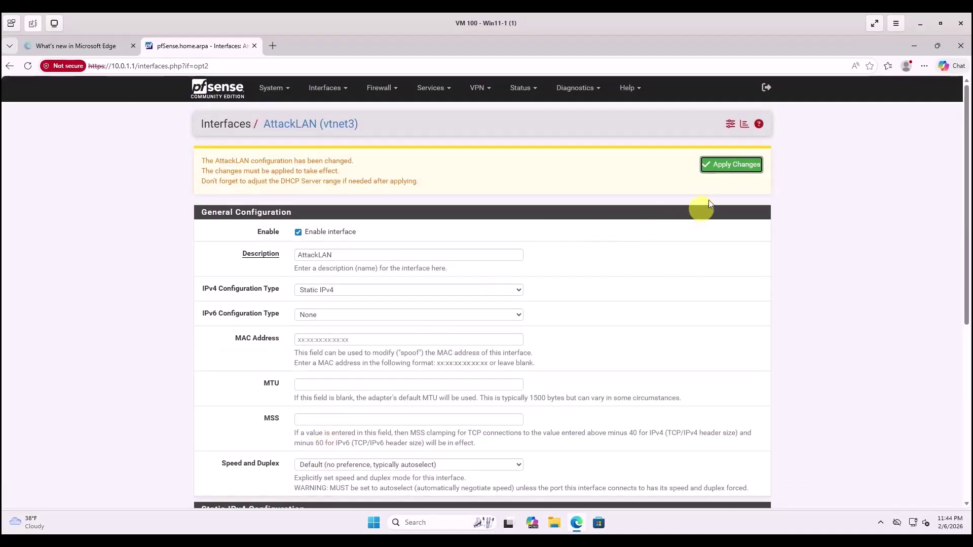
pyautogui.click(730, 169)
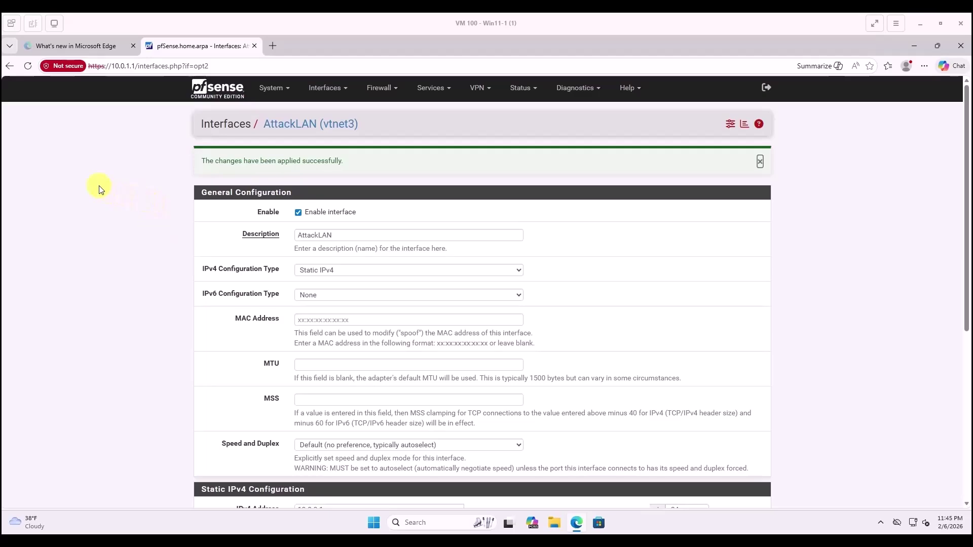
# In Services > DNS Resolver, tick 'Register DHCP leases' and 'Register DHCP static mappings'.
pyautogui.click(450, 89)
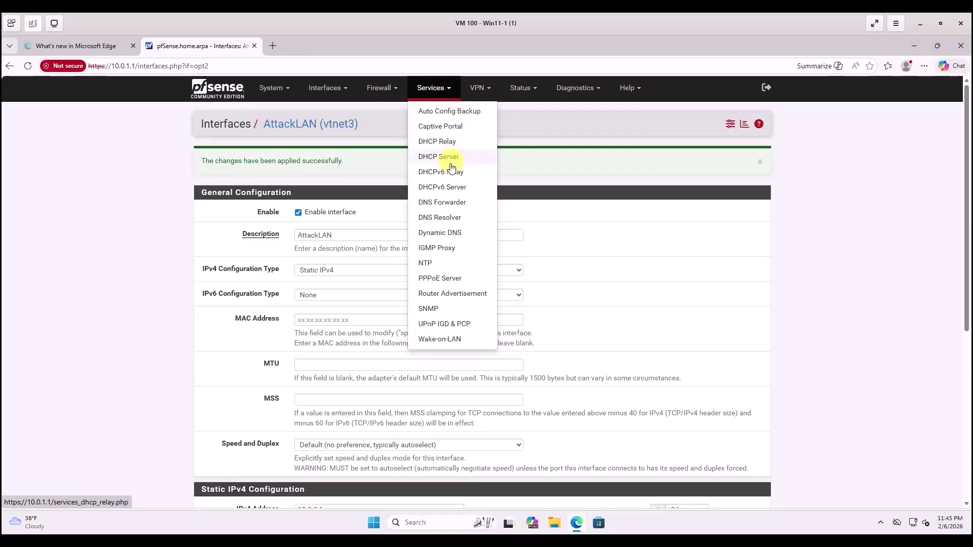
pyautogui.click(429, 219)
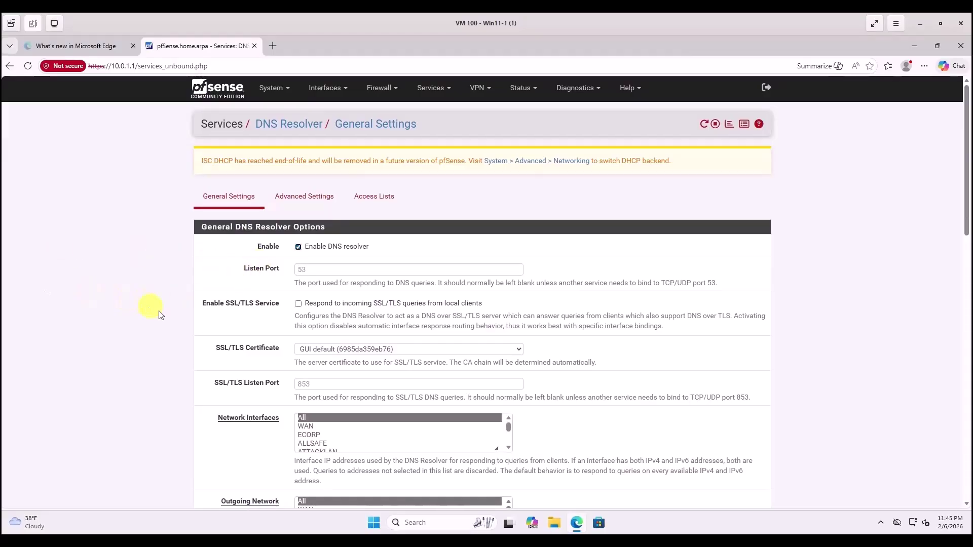
pyautogui.scroll(-14, 241, 353)
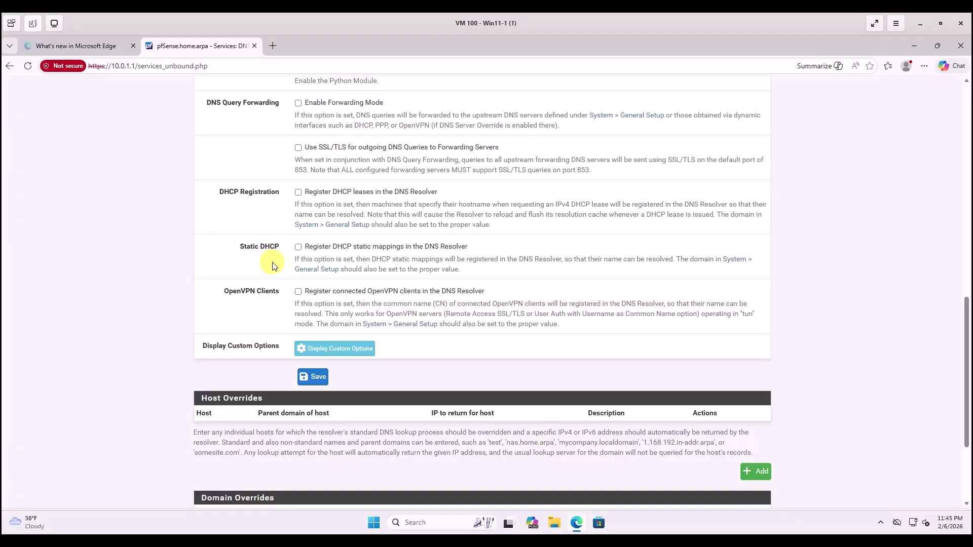
pyautogui.click(298, 193)
pyautogui.click(298, 248)
pyautogui.scroll(-3, 96, 337)
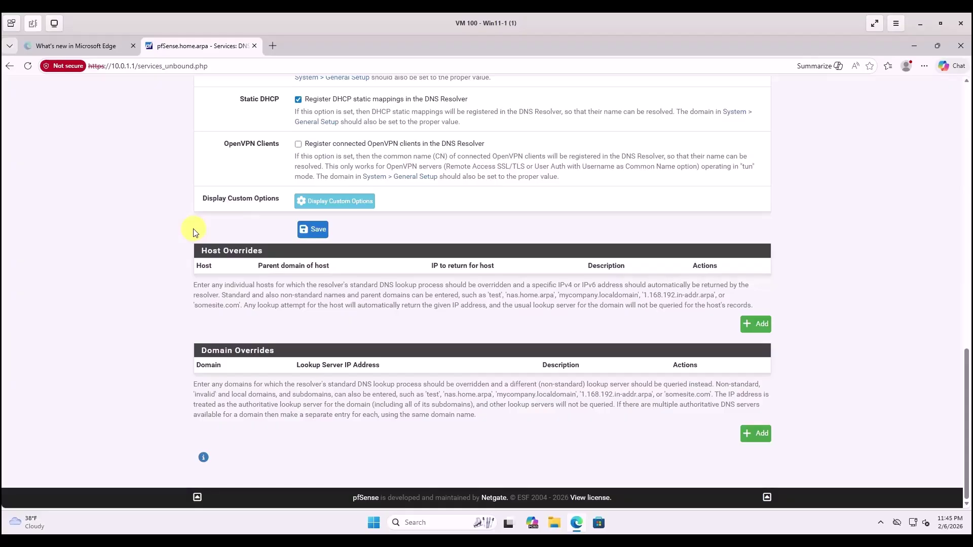
pyautogui.scroll(1, 168, 226)
pyautogui.scroll(15, 166, 223)
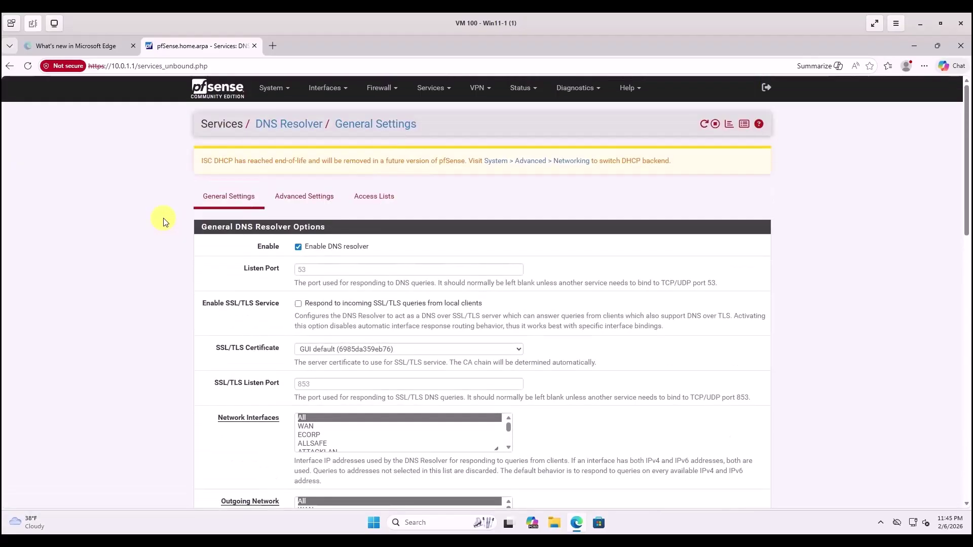
# Enable Prefetch Support and Prefetch DNS Key Support in the resolver's Advanced Settings.
pyautogui.click(306, 197)
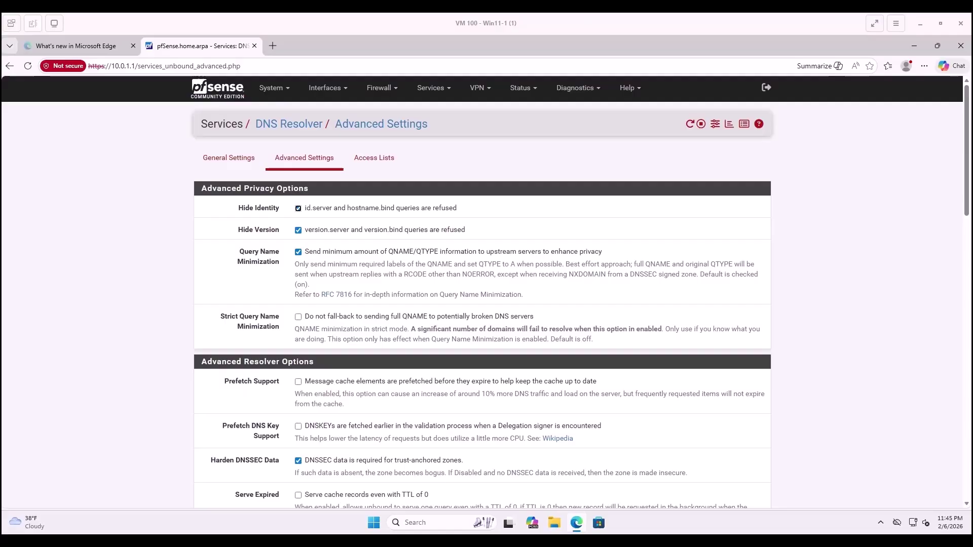
pyautogui.scroll(-2, 369, 380)
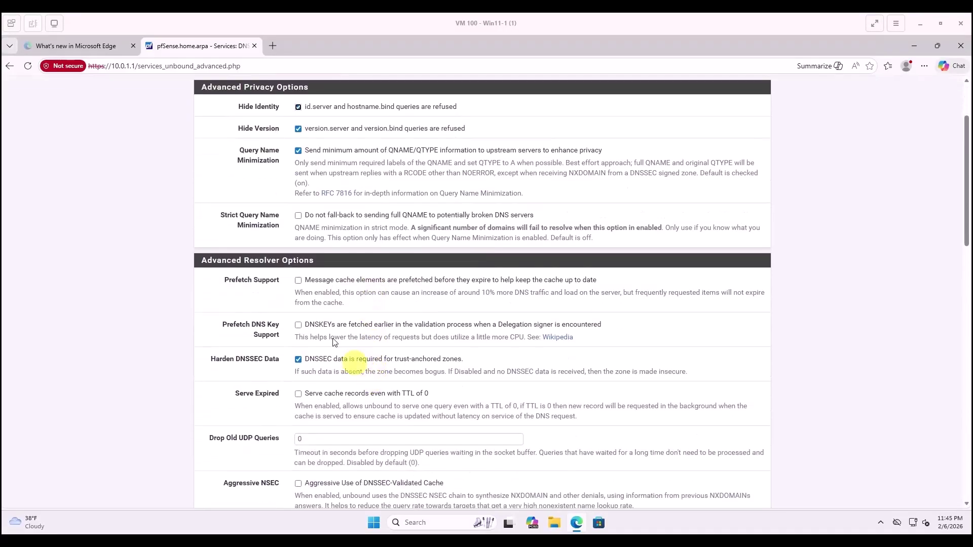
pyautogui.click(298, 281)
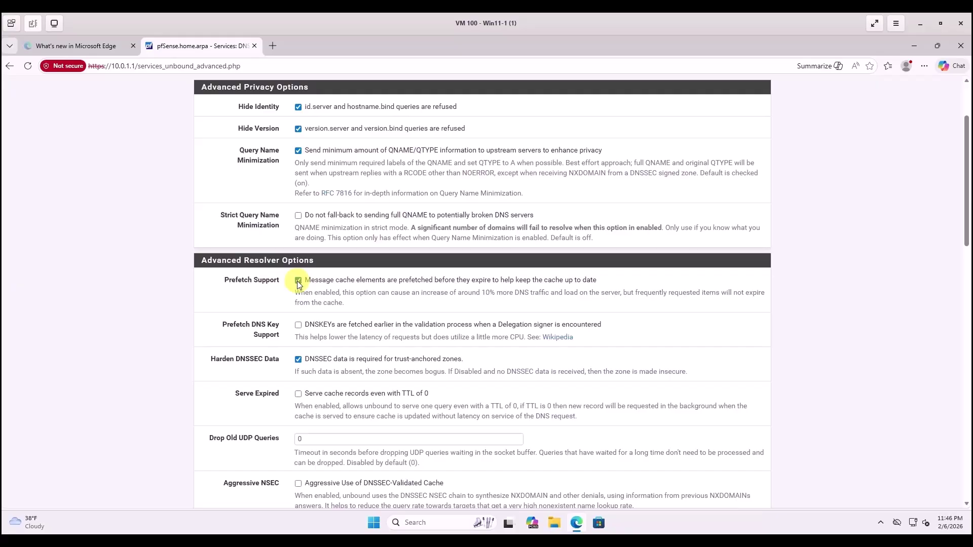
pyautogui.click(298, 325)
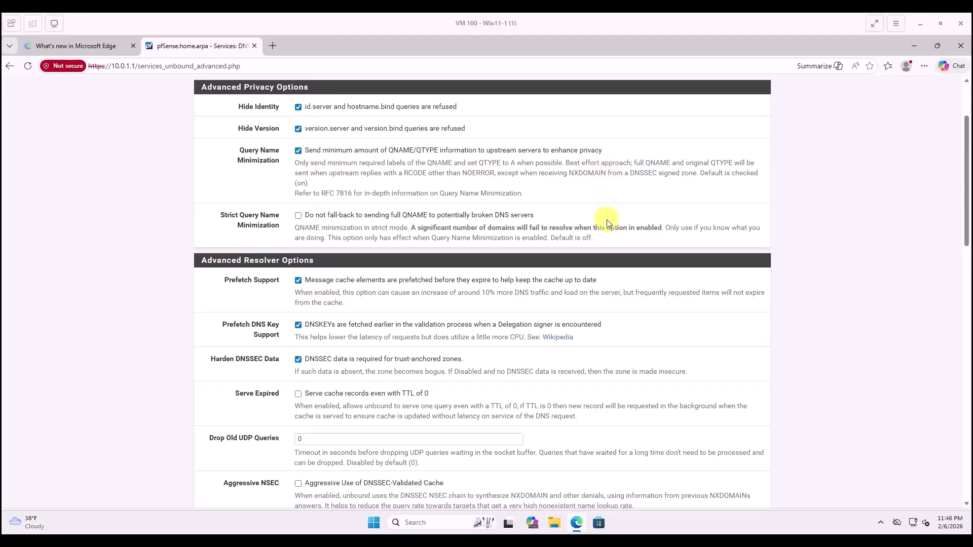
# Save and apply the advanced resolver settings, then return to General Settings.
pyautogui.scroll(3, 609, 223)
pyautogui.scroll(-15, 609, 224)
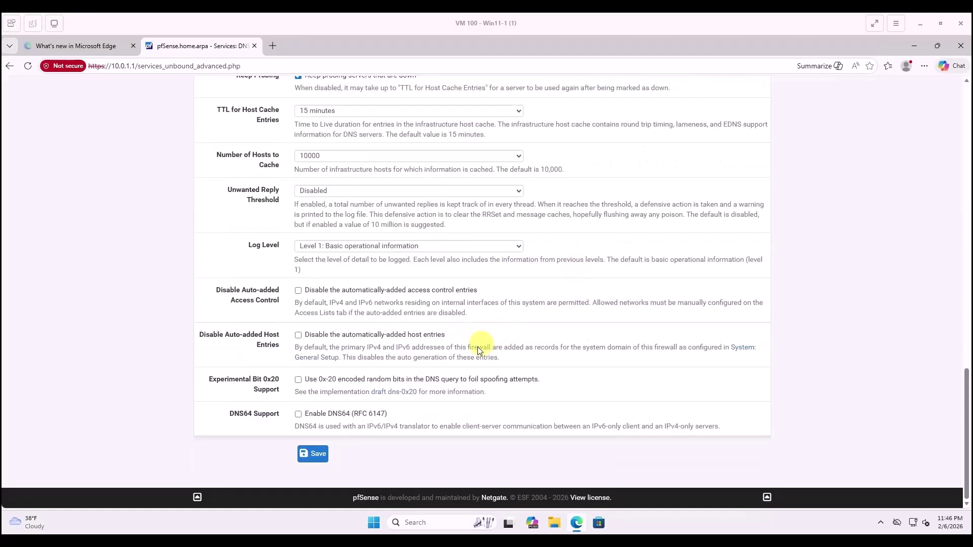
pyautogui.click(324, 459)
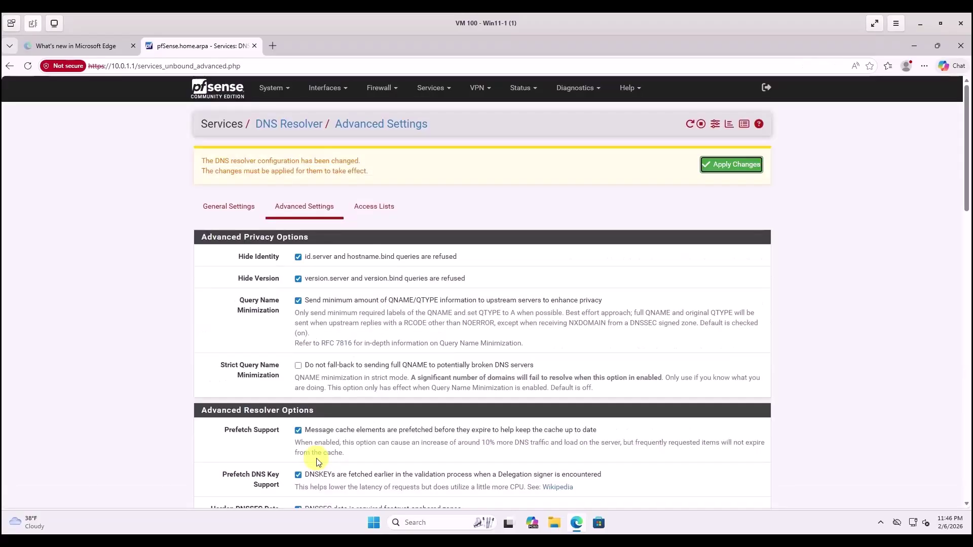
pyautogui.click(745, 167)
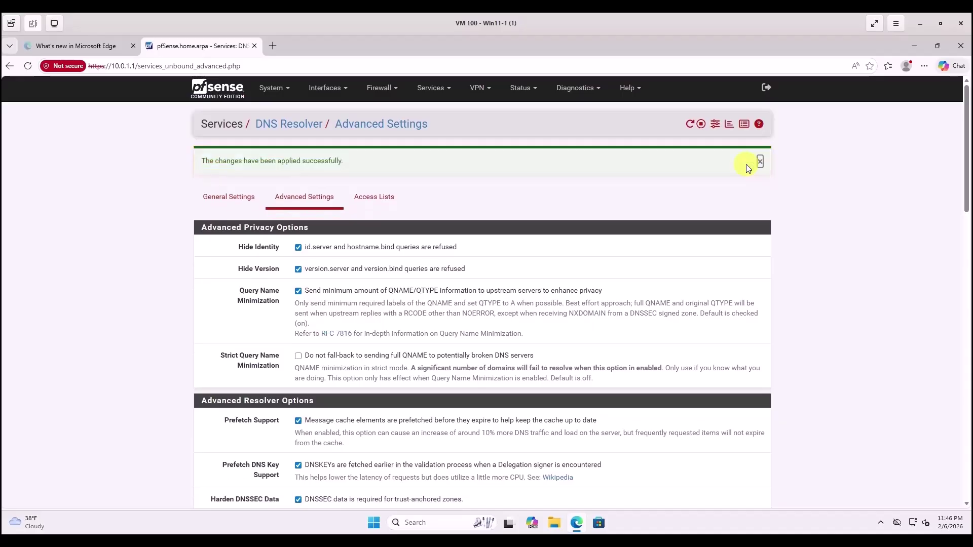
pyautogui.click(213, 200)
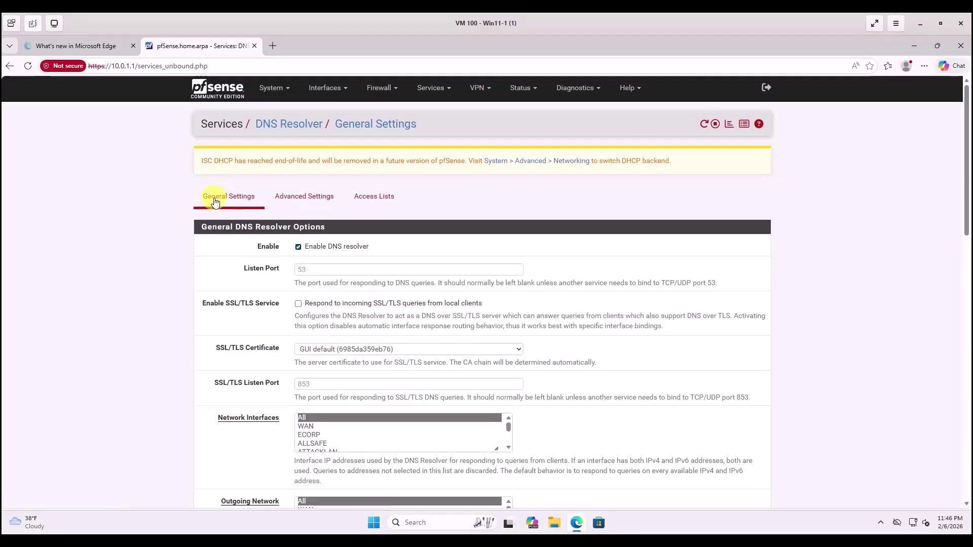
# Enable DHCP lease and static DHCP mapping registration in the DNS Resolver, then save and apply.
pyautogui.scroll(-7, 191, 300)
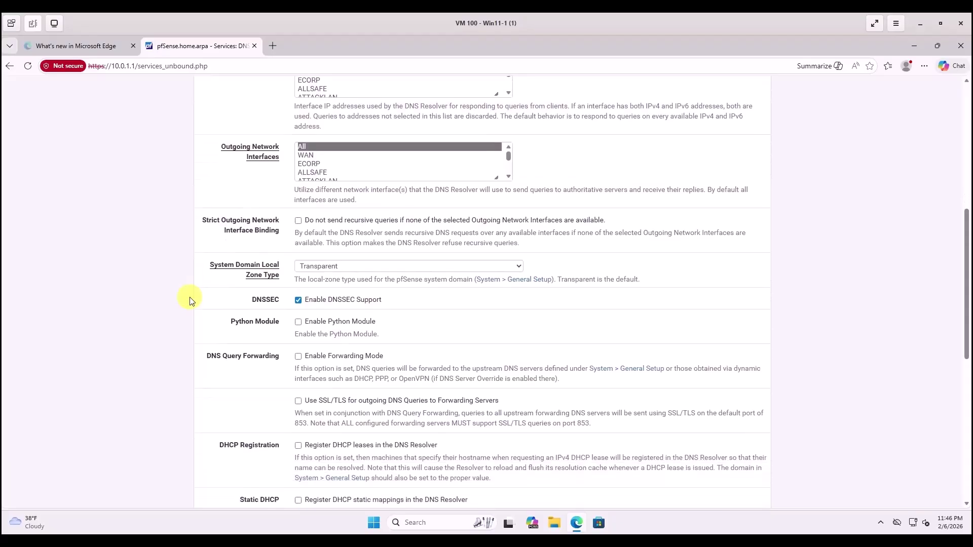
pyautogui.scroll(-5, 191, 300)
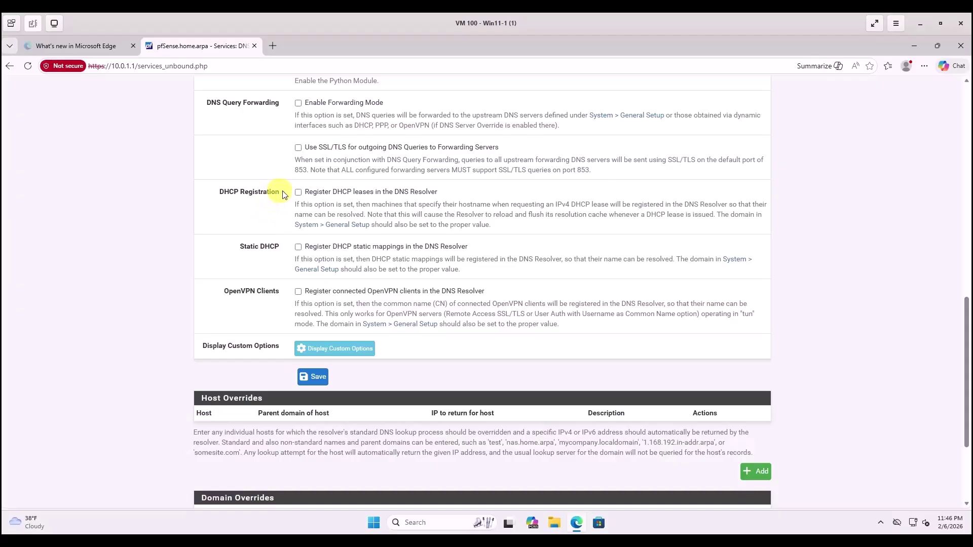
pyautogui.click(298, 192)
pyautogui.click(298, 247)
pyautogui.click(309, 383)
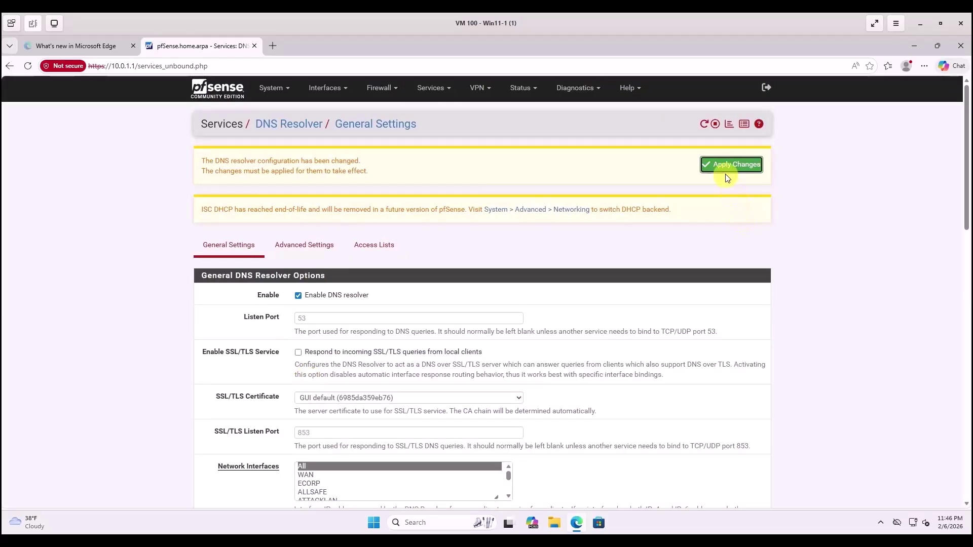
pyautogui.click(727, 167)
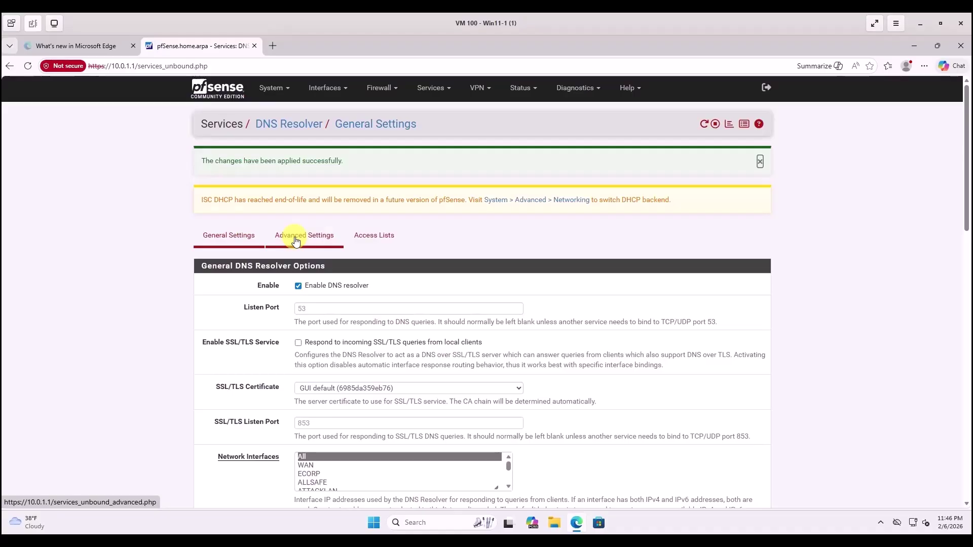
# Go to the System > Advanced settings pages.
pyautogui.click(297, 240)
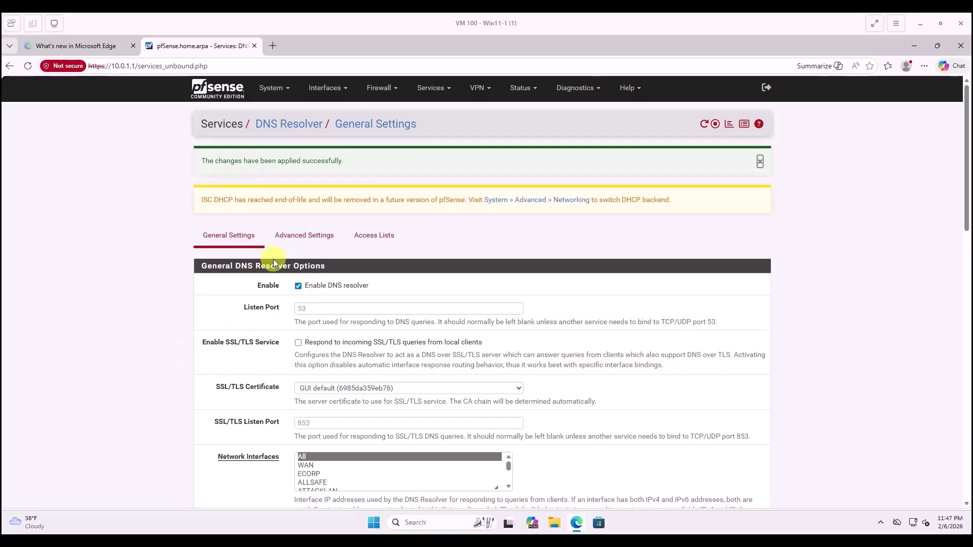
pyautogui.click(284, 92)
pyautogui.click(277, 115)
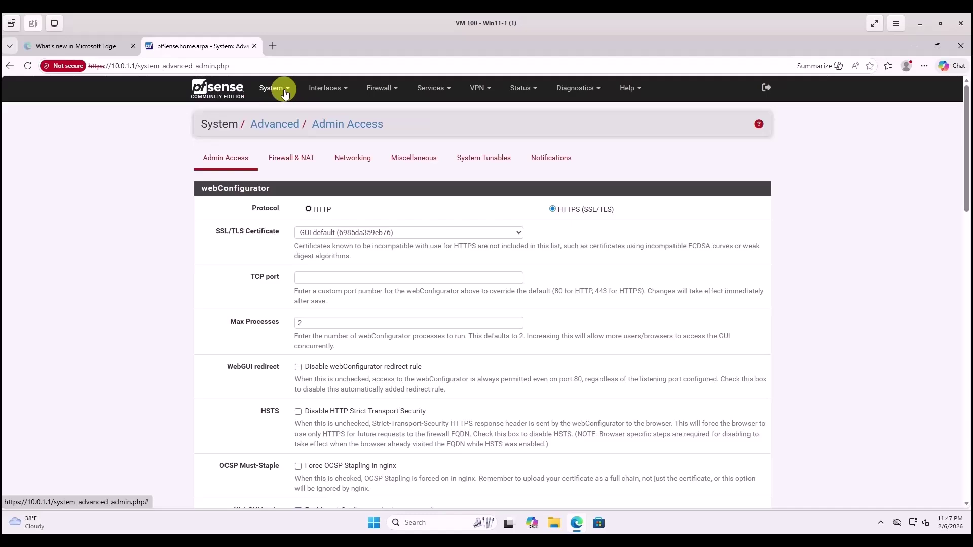
# Disable hardware checksum offload under Advanced > Networking, save, and accept the reboot prompt.
pyautogui.click(355, 159)
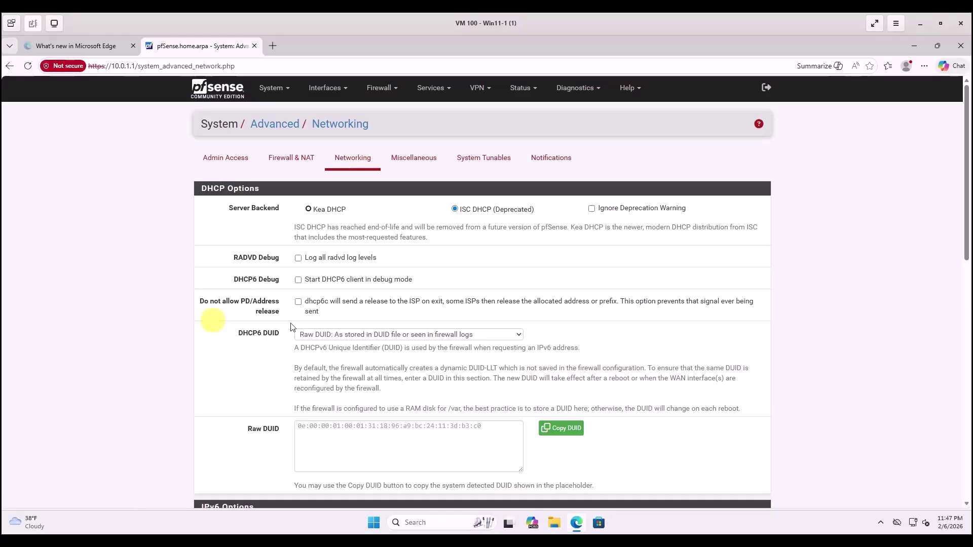
pyautogui.scroll(-1, 315, 358)
pyautogui.scroll(-5, 315, 359)
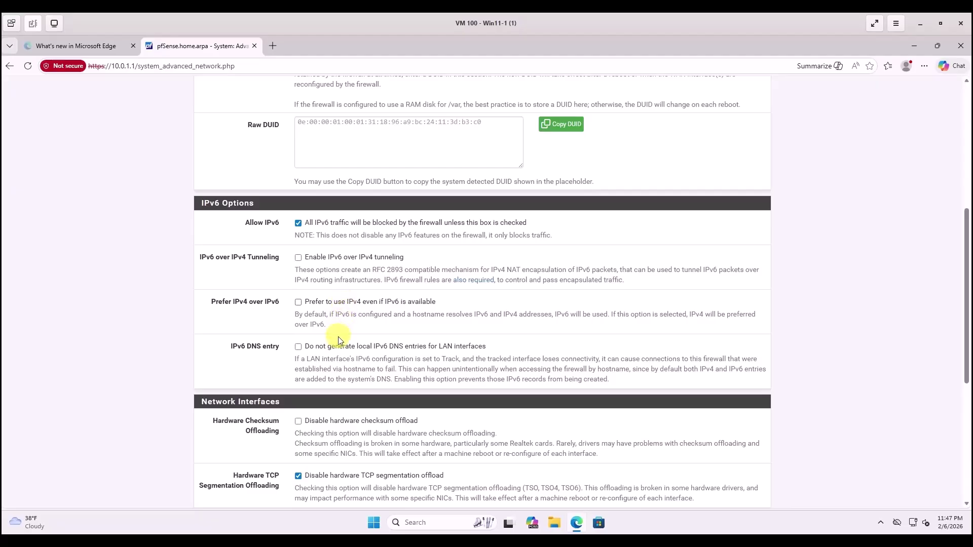
pyautogui.scroll(-1, 324, 355)
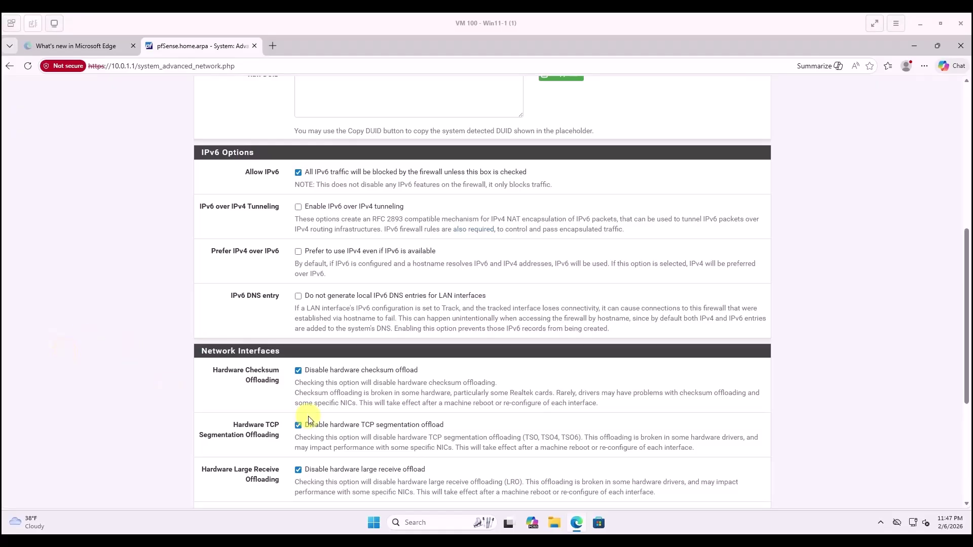
pyautogui.scroll(-5, 383, 429)
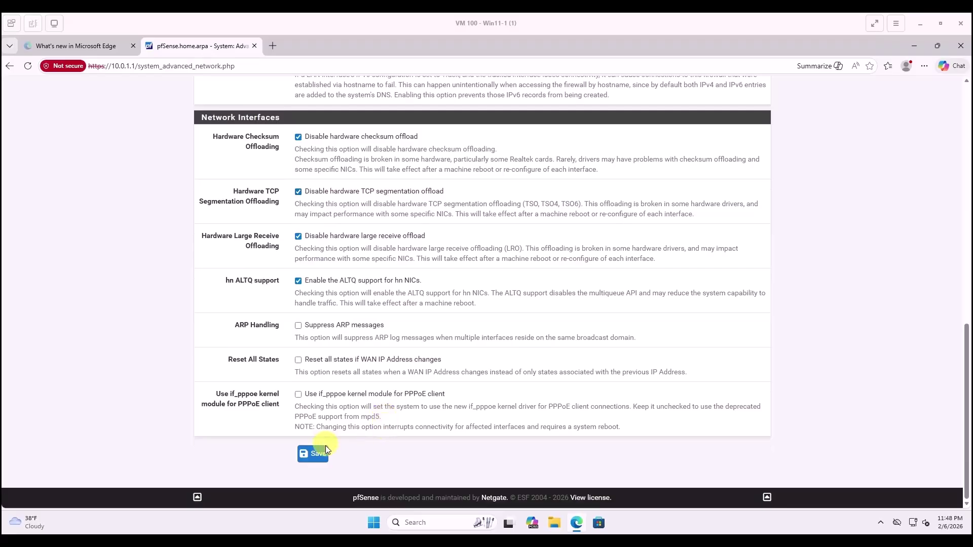
pyautogui.click(314, 463)
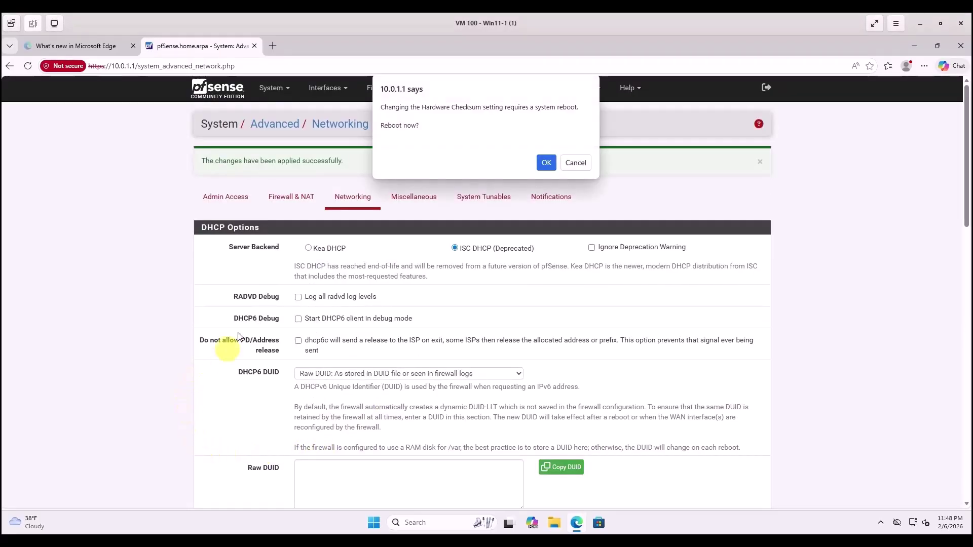
pyautogui.click(546, 163)
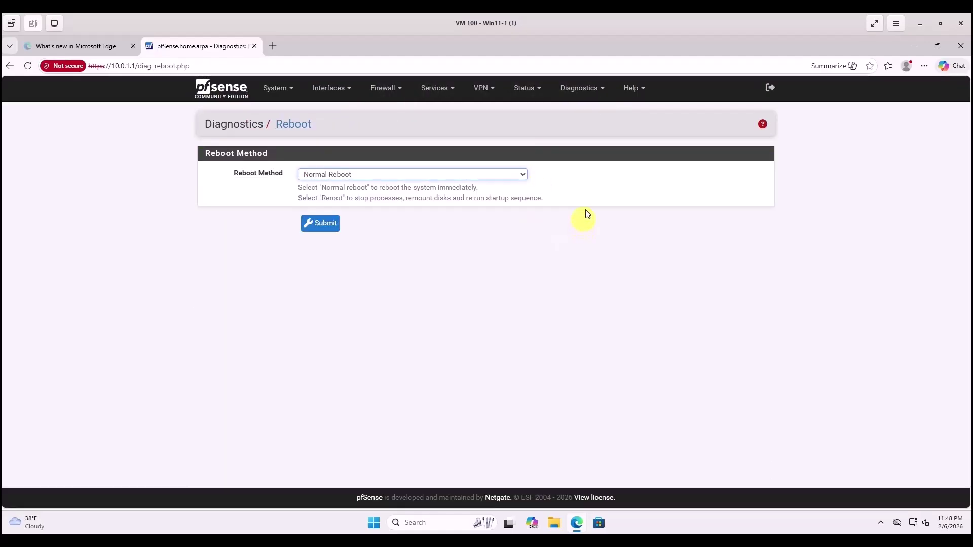
# Perform a normal reboot, then log back in with the administrator username and password.
pyautogui.click(318, 214)
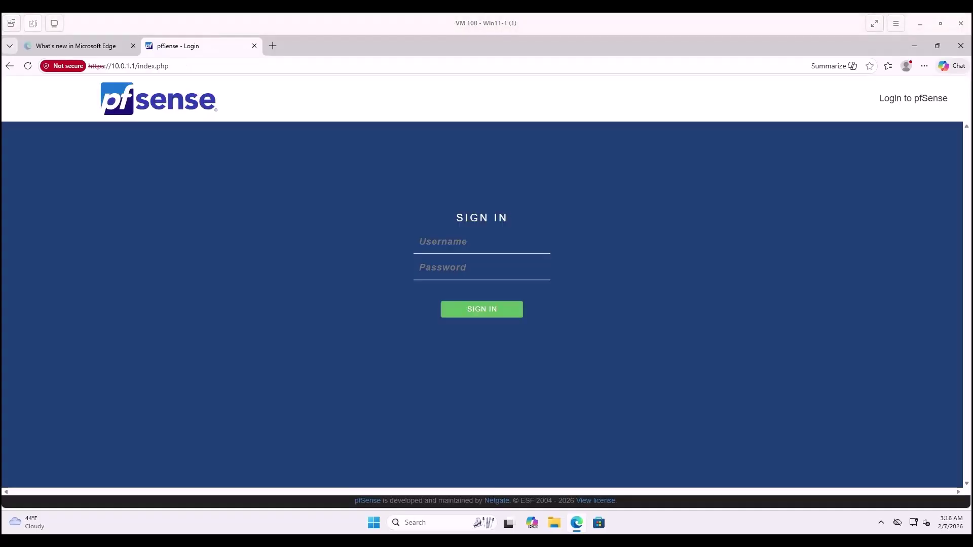
pyautogui.click(428, 242)
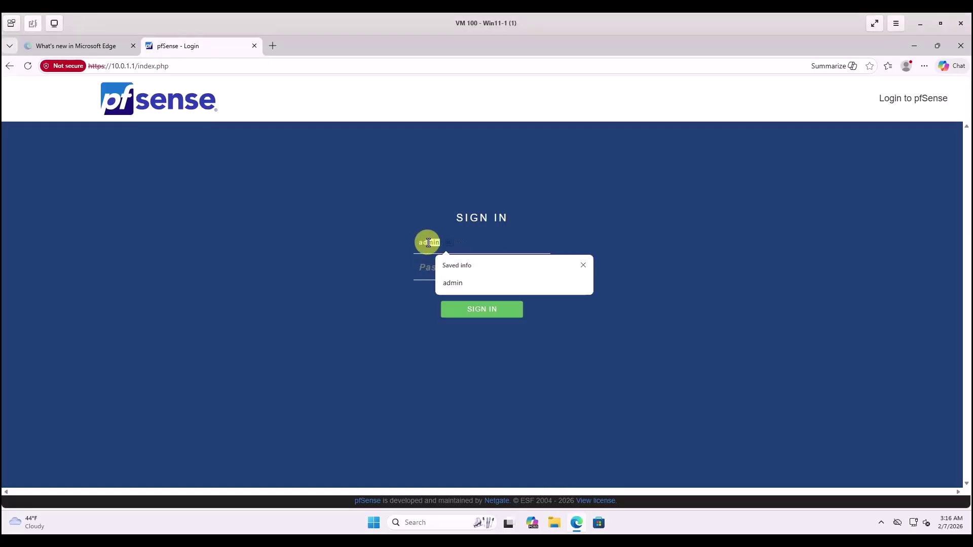
pyautogui.press('Tab')
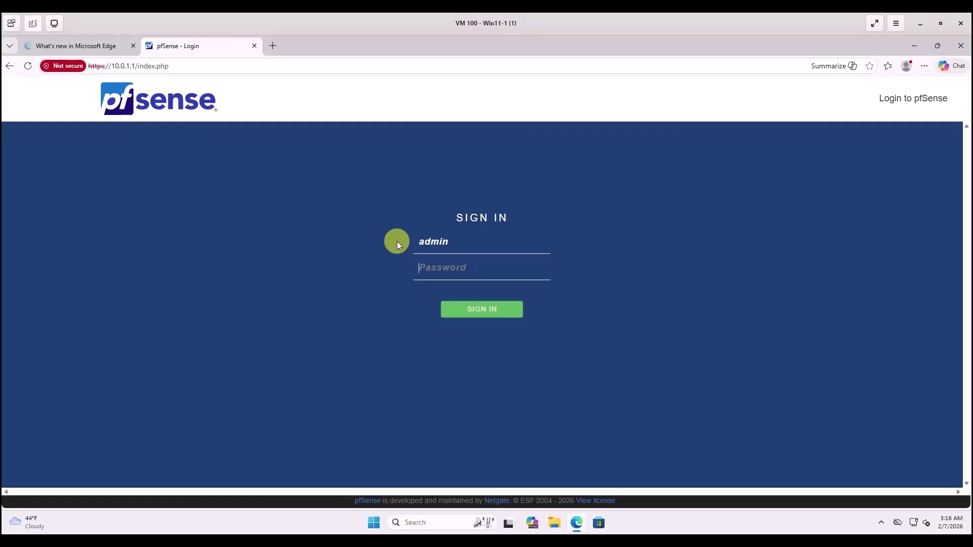
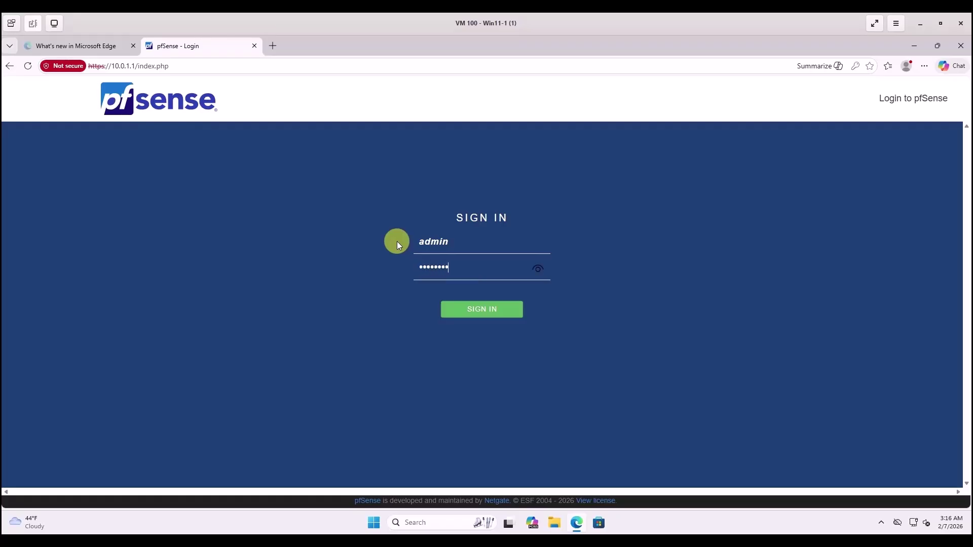
pyautogui.press('Return')
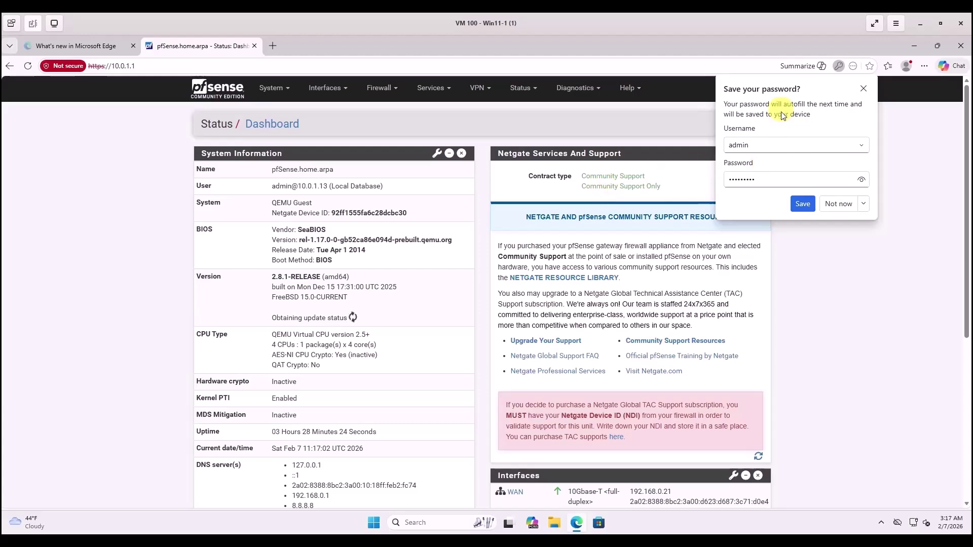
# Let Edge save the pfSense login, then open the Status menu.
pyautogui.click(799, 203)
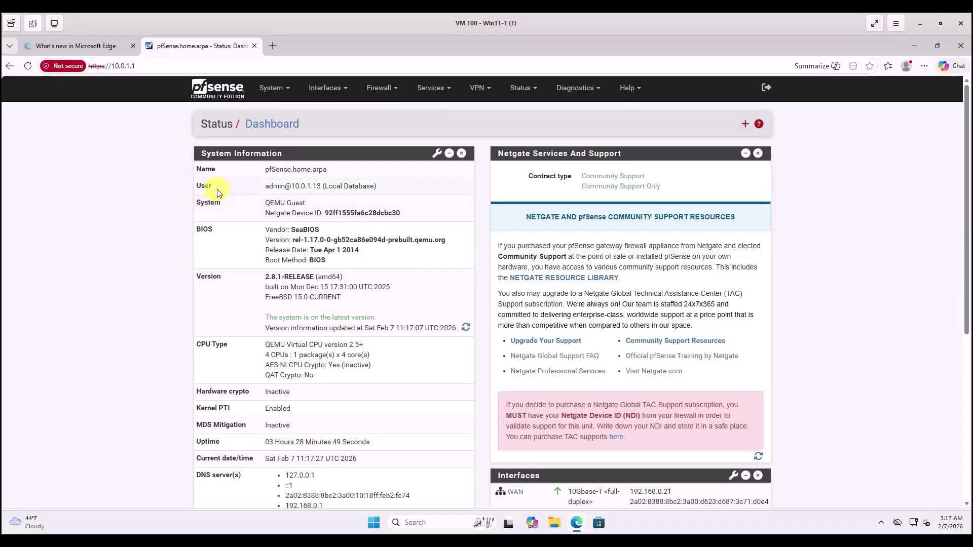
pyautogui.click(531, 93)
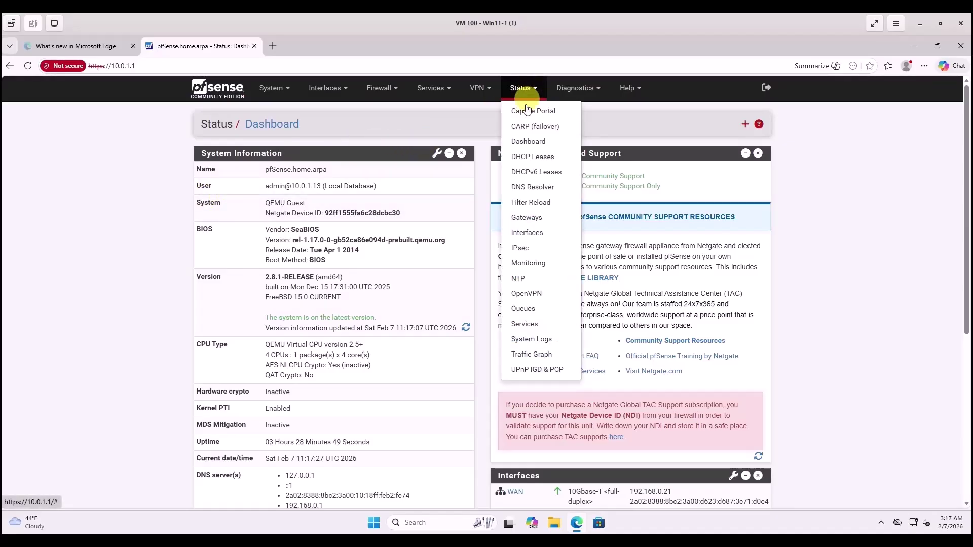
# Open Status > DHCP Leases to view the active leases.
pyautogui.click(517, 160)
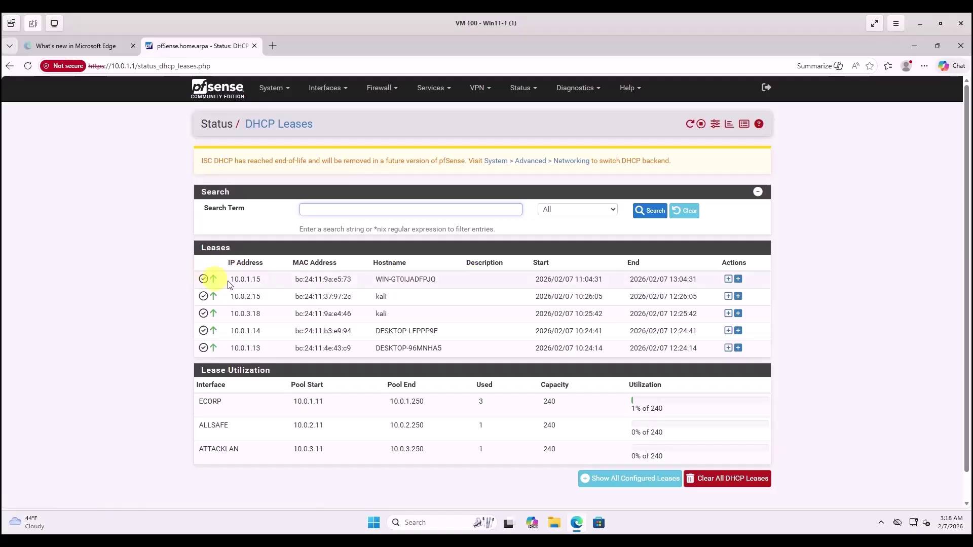
# Create a static mapping for the Windows server lease with reserved IP 10.0.1.2.
pyautogui.click(728, 280)
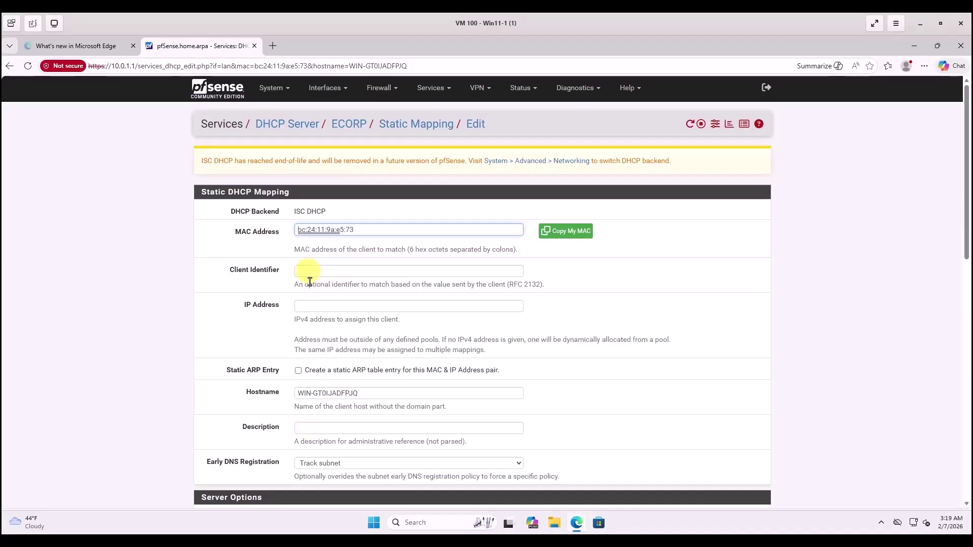
pyautogui.click(308, 307)
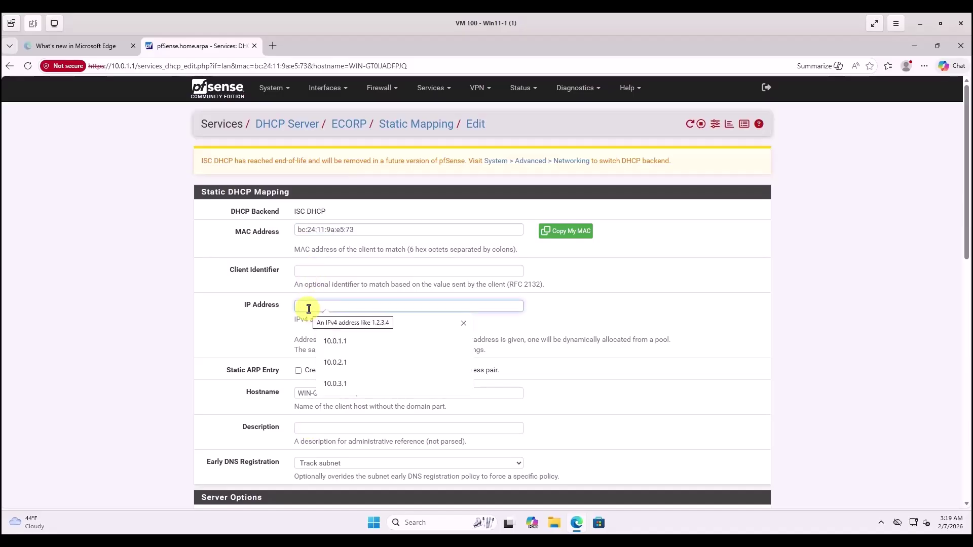
pyautogui.write('10.0.1.1')
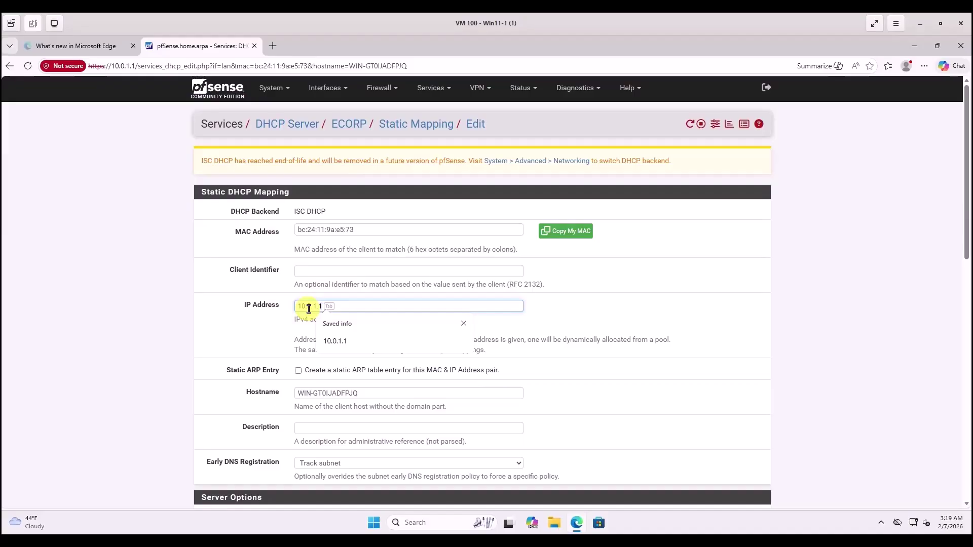
pyautogui.press('BackSpace')
pyautogui.write('2')
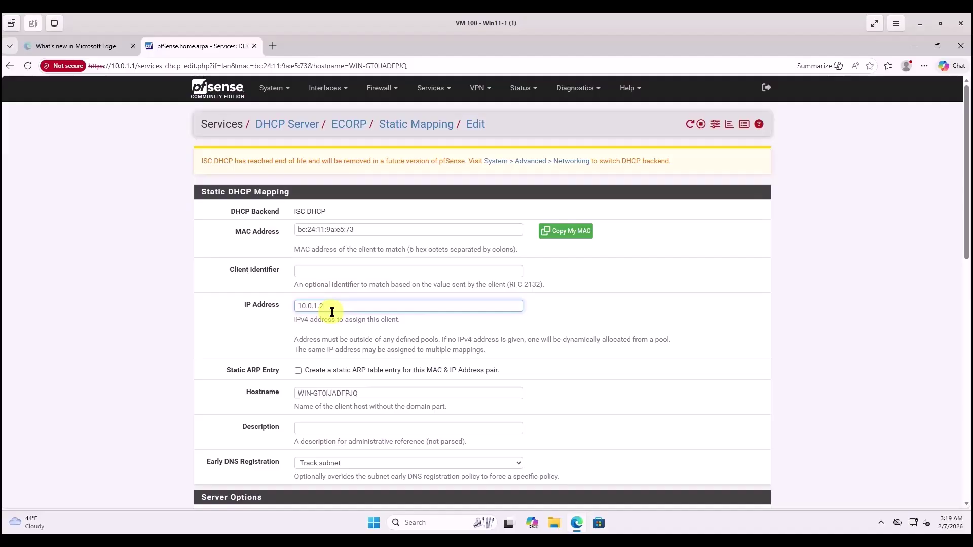
pyautogui.click(253, 351)
pyautogui.scroll(-1, 451, 309)
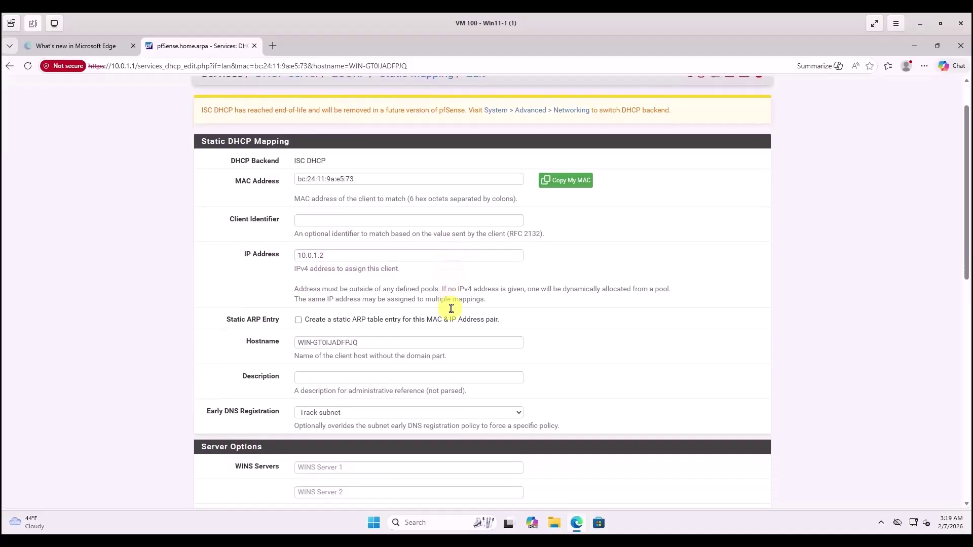
pyautogui.scroll(-6, 451, 308)
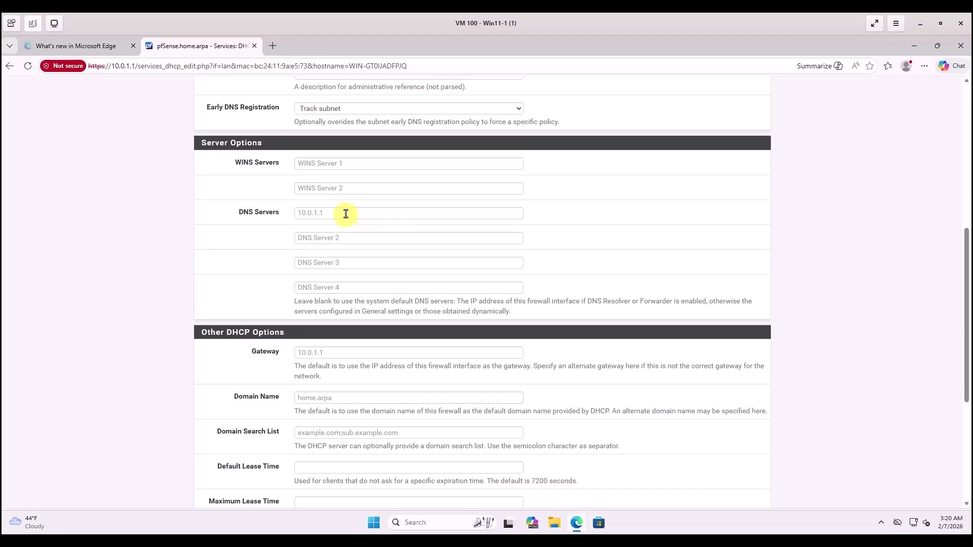
# Set the mapping's DNS Server 1 to 8.8.8.8 and DNS Server 2 to 1.1.1.1.
pyautogui.click(308, 237)
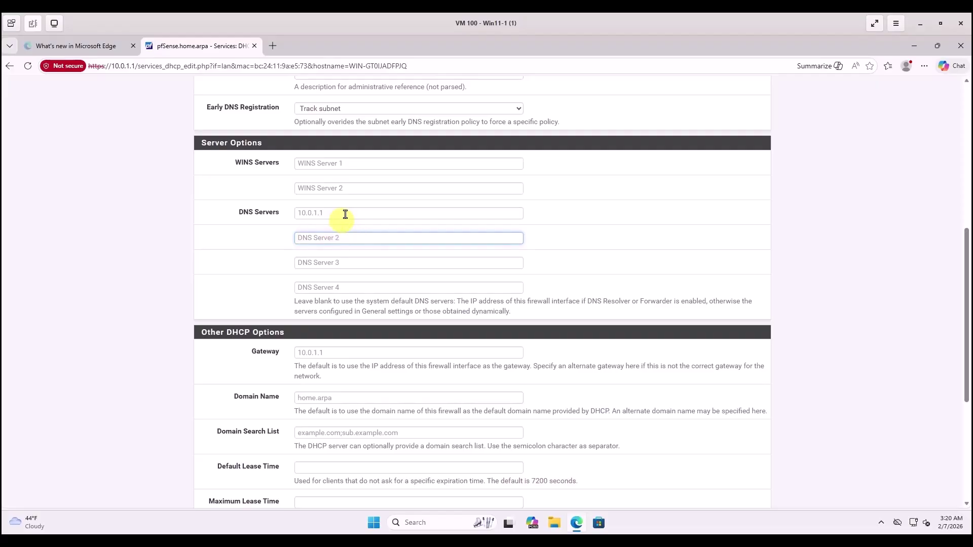
pyautogui.click(324, 214)
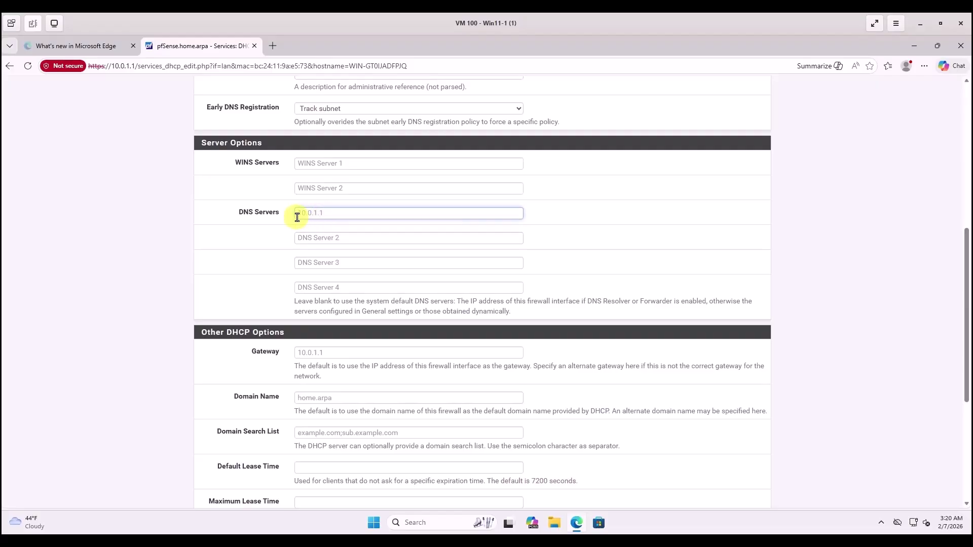
pyautogui.write('1')
pyautogui.write('.8.')
pyautogui.write('8.8')
pyautogui.click(341, 241)
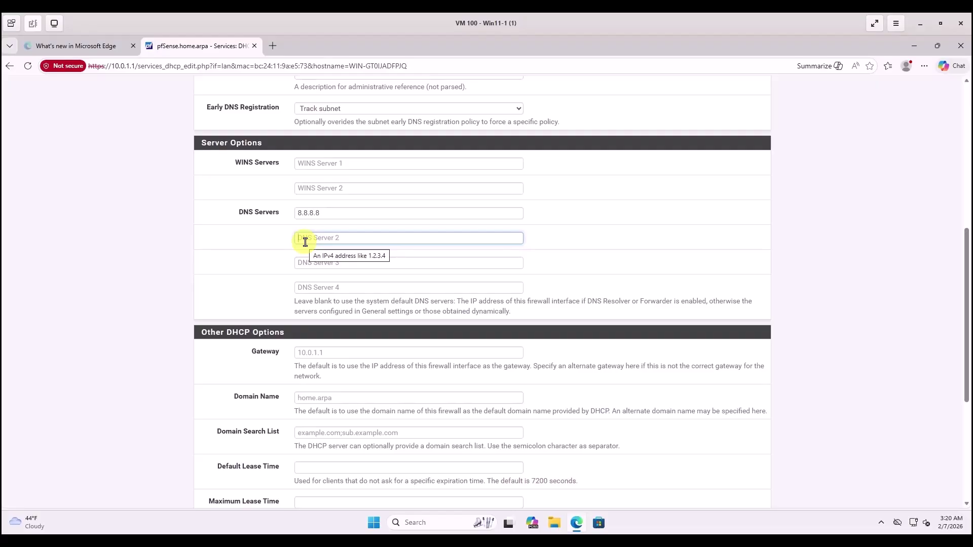
pyautogui.write('1.1.1.1')
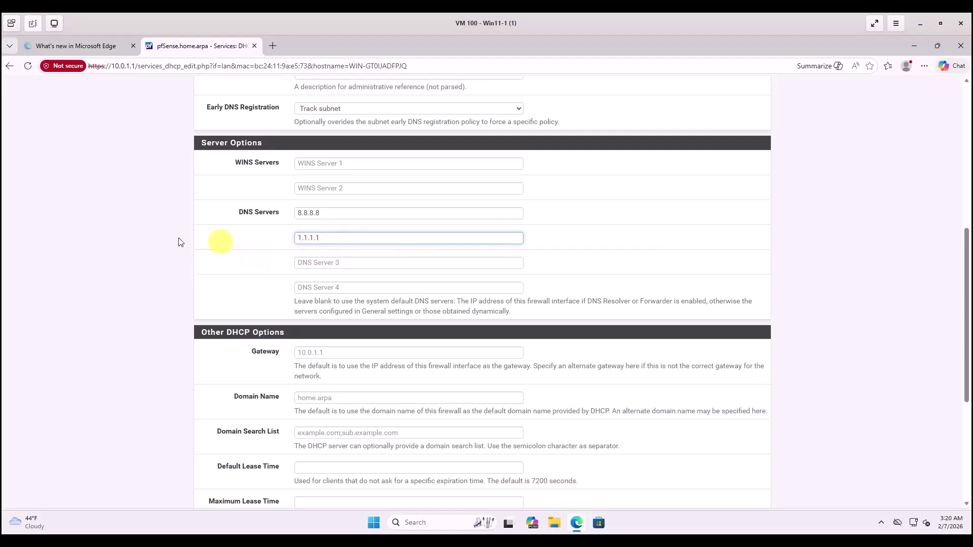
pyautogui.scroll(-3, 152, 282)
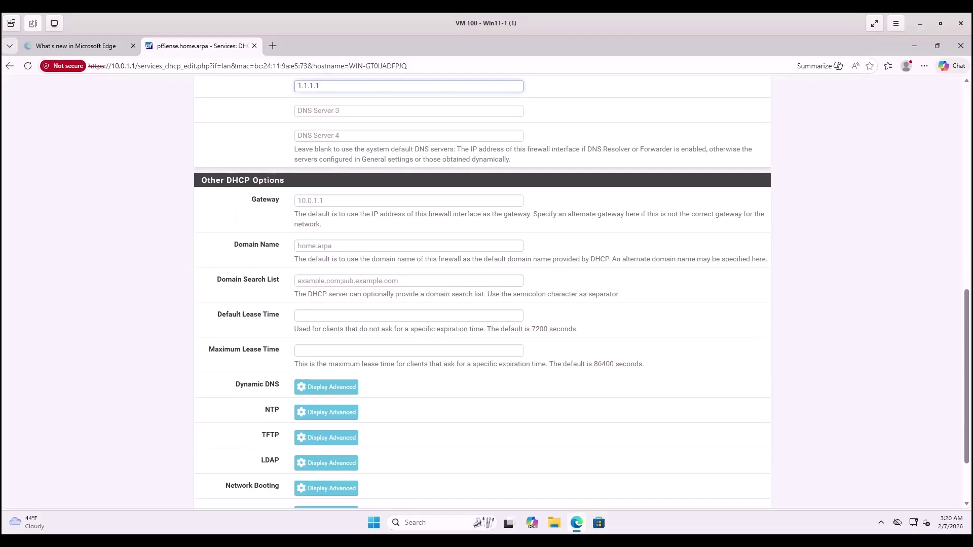
# Save the 10.0.1.2 static mapping and apply the pending DHCP server changes.
pyautogui.scroll(-2, 317, 456)
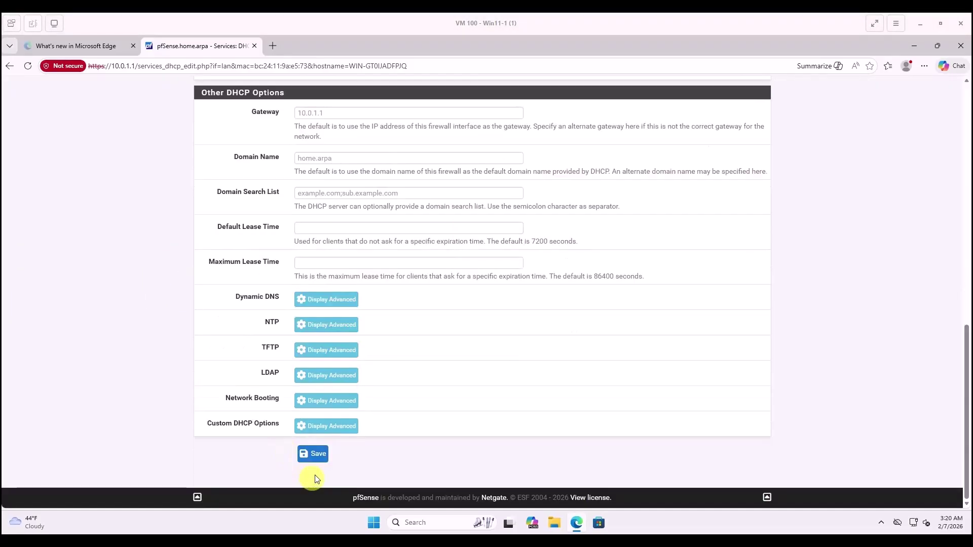
pyautogui.click(317, 456)
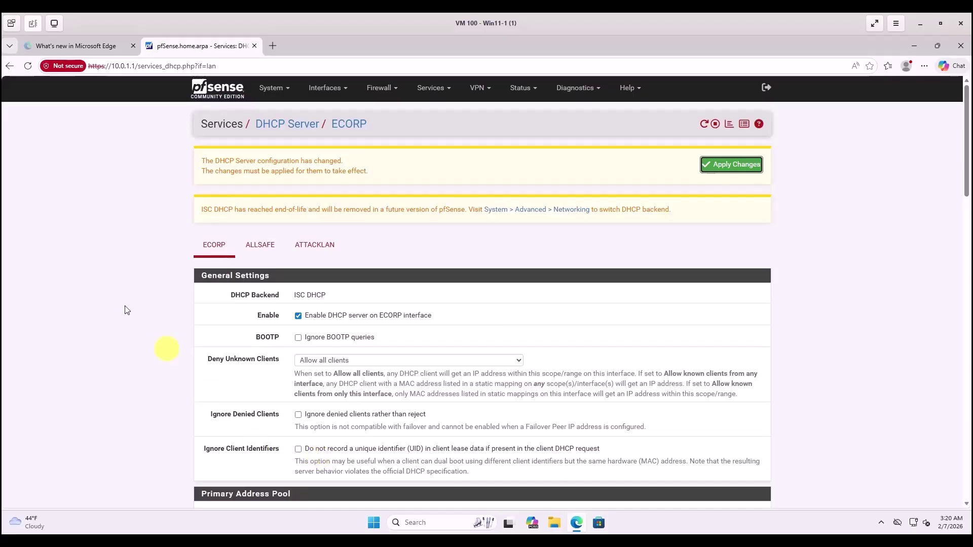
pyautogui.click(728, 167)
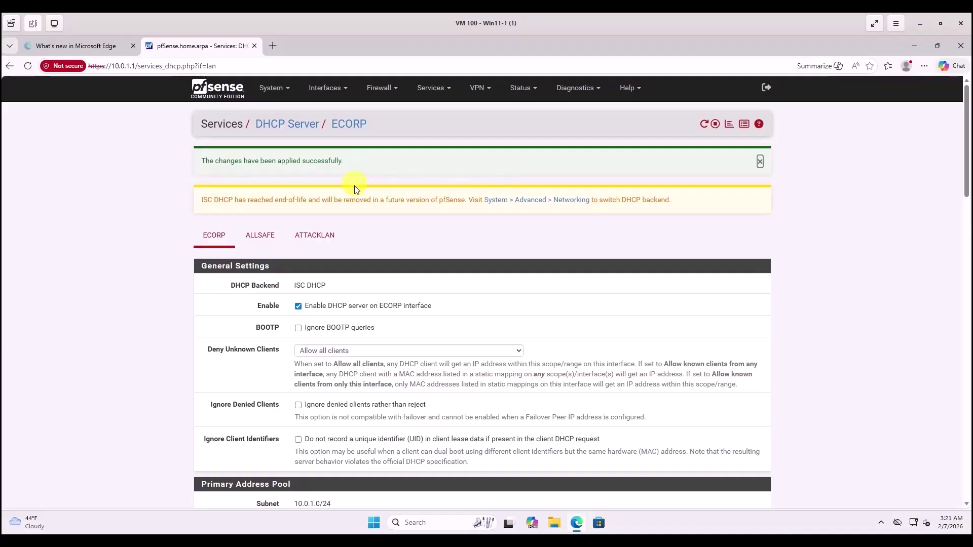
pyautogui.scroll(-3, 357, 187)
pyautogui.scroll(-1, 355, 188)
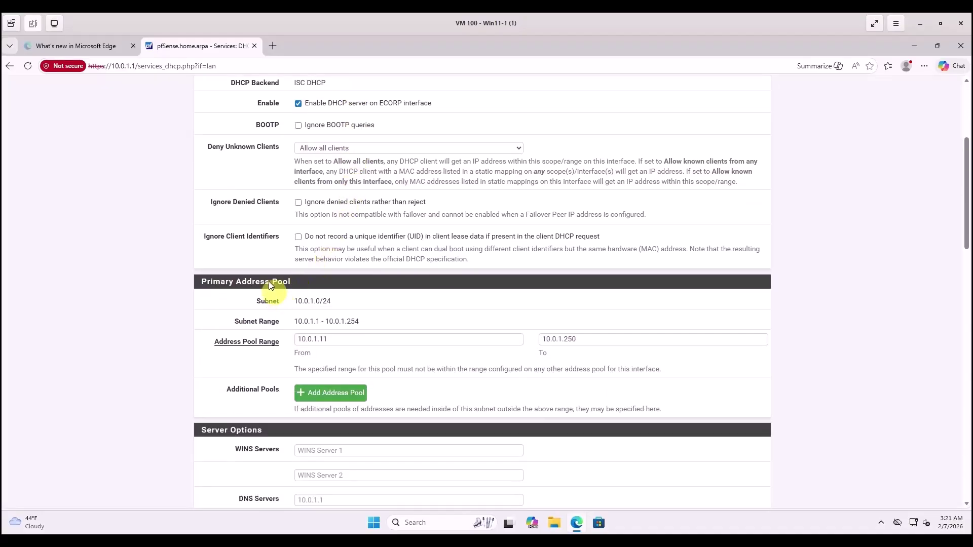
pyautogui.scroll(4, 412, 193)
pyautogui.scroll(-3, 412, 194)
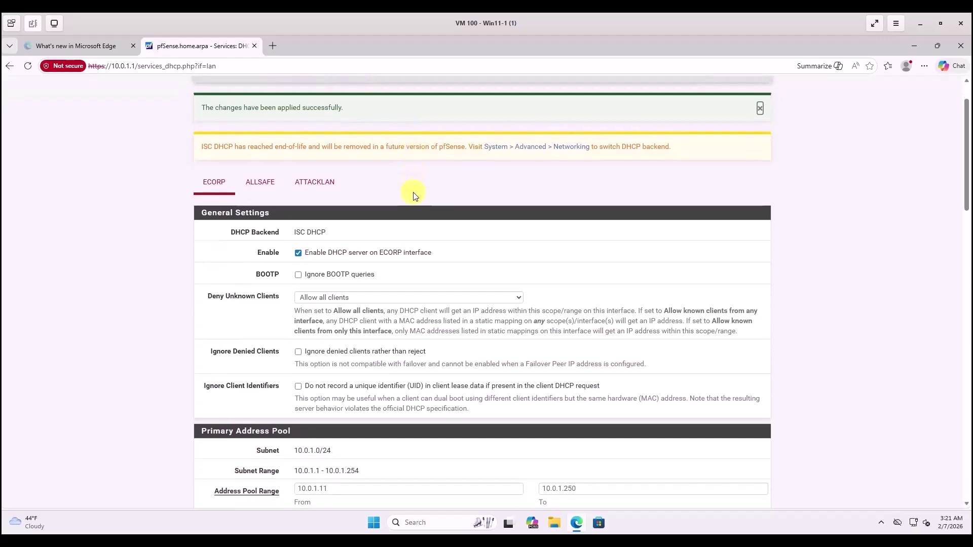
pyautogui.scroll(3, 412, 193)
# Return to the DHCP Leases page, now listing the static 10.0.1.2 entry, and show the VM window previews.
pyautogui.hotkey('alt', 'Left')
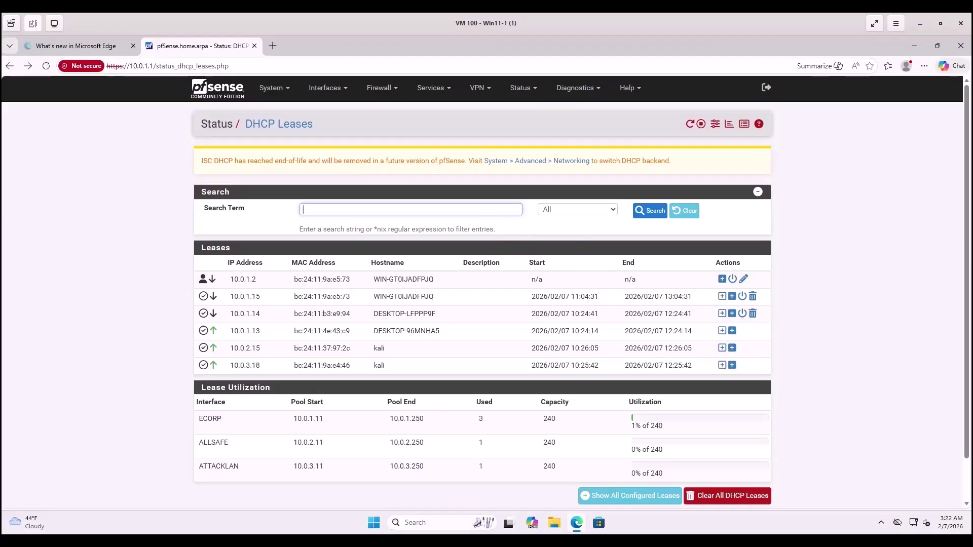
pyautogui.click(398, 540)
# Switch to the DC-1 VM and sign in as domain administrator using Ctrl+Alt+Delete and the account password.
pyautogui.click(602, 509)
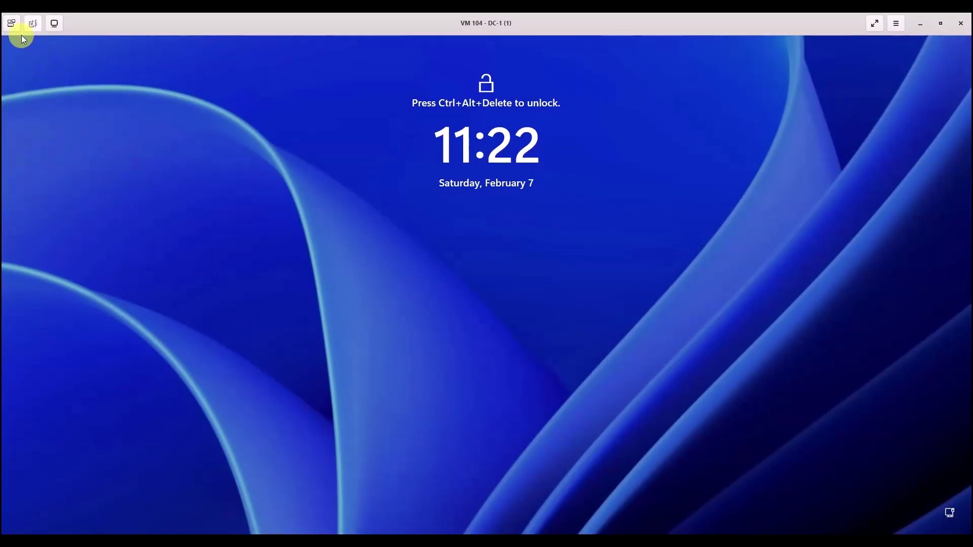
pyautogui.click(12, 23)
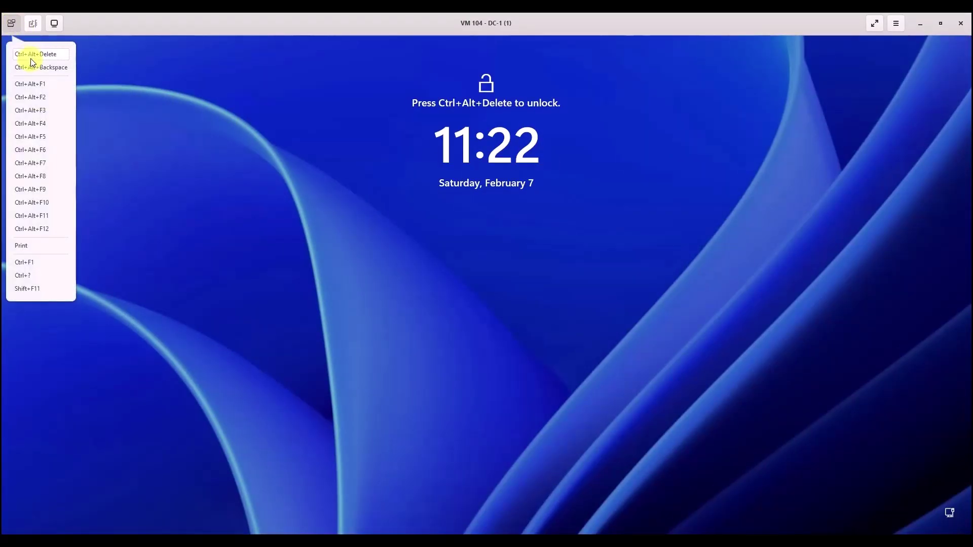
pyautogui.click(32, 56)
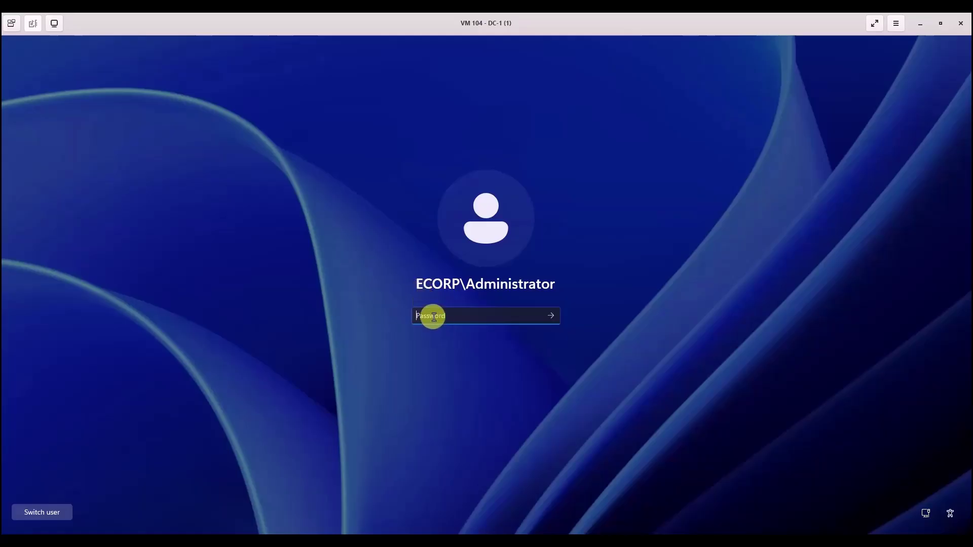
pyautogui.write('•••••••••')
pyautogui.press('Return')
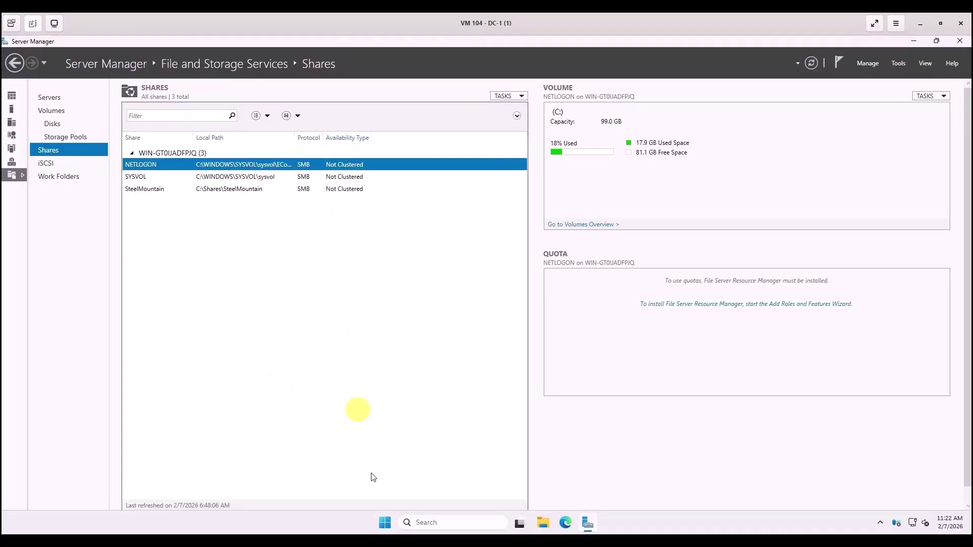
pyautogui.click(431, 524)
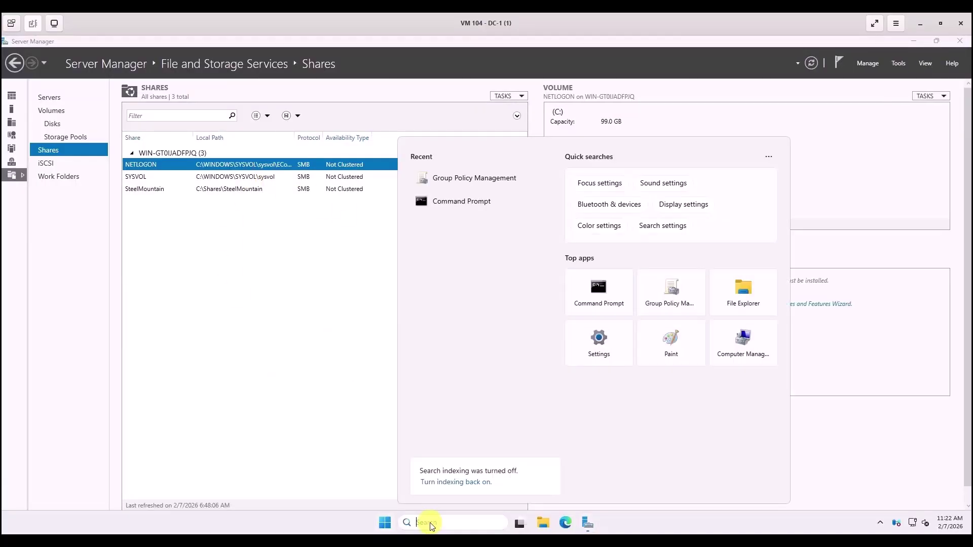
# Open Command Prompt, confirm with ipconfig that the DC holds 10.0.1.15, then run ipconfig /release.
pyautogui.write('cmd')
pyautogui.press('Return')
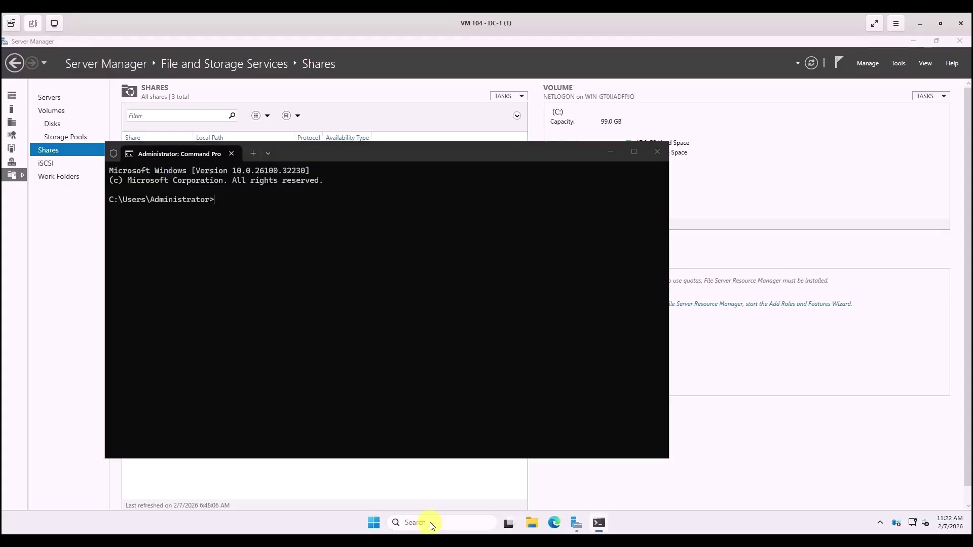
pyautogui.write('i')
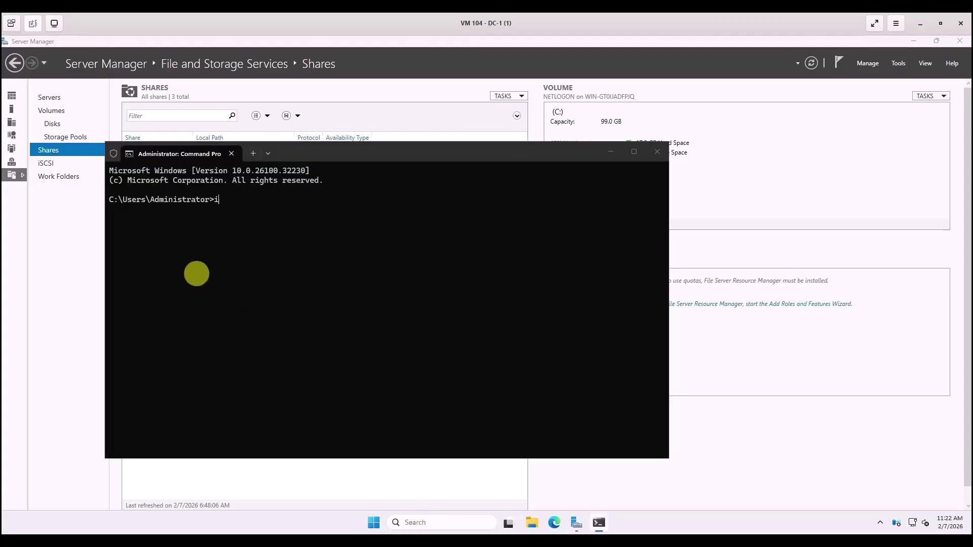
pyautogui.write('pconfig')
pyautogui.press('Return')
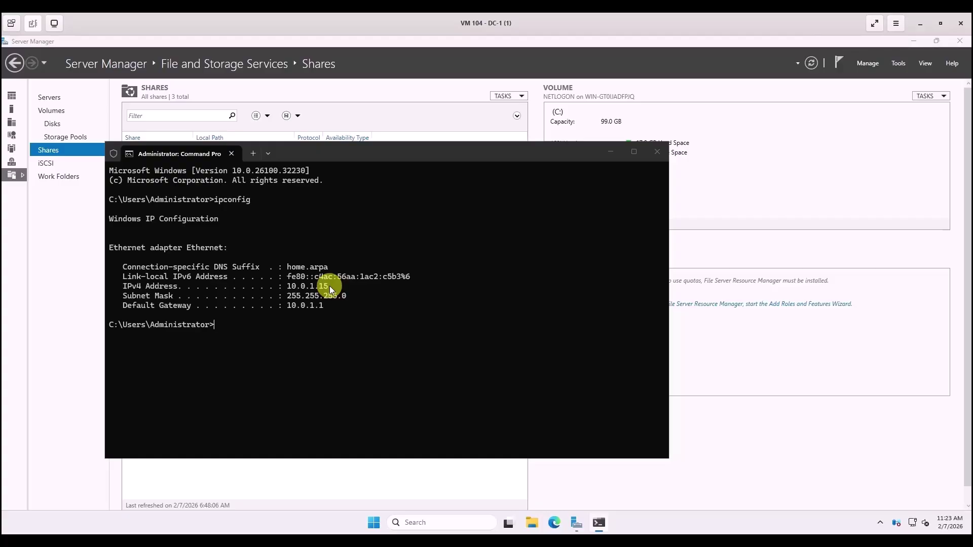
pyautogui.write('ipconfig /release')
pyautogui.press('Return')
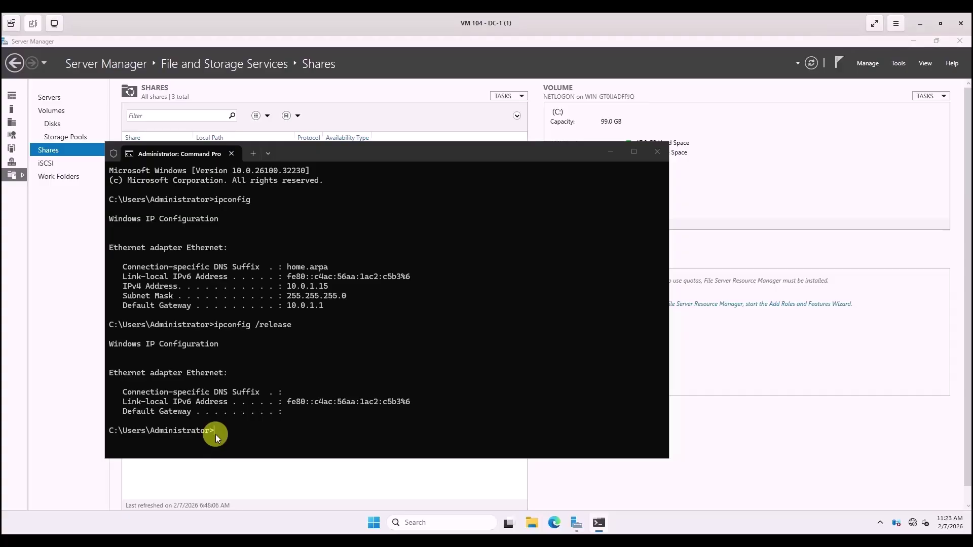
# Run ipconfig /renew so DC-1 receives the reserved 10.0.1.2, then close Command Prompt.
pyautogui.write('ipconfig /renew')
pyautogui.press('Return')
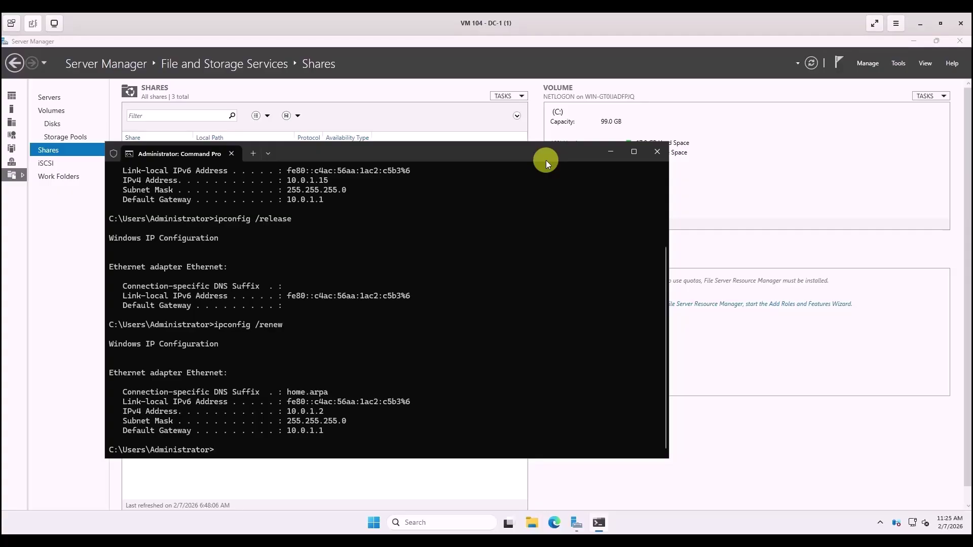
pyautogui.click(656, 151)
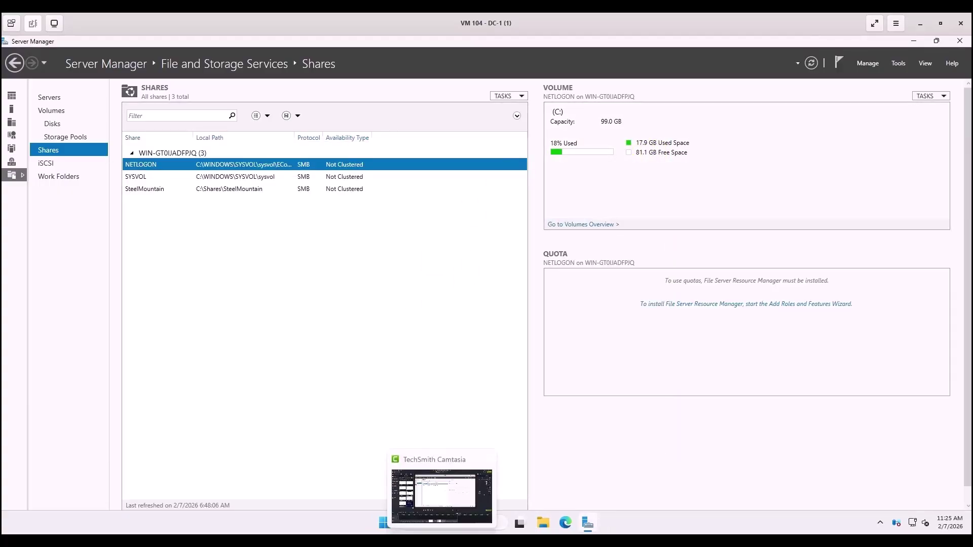
# Switch back to the VM 100 - Win11-1 window showing the pfSense DHCP Leases page.
pyautogui.moveTo(398, 541)
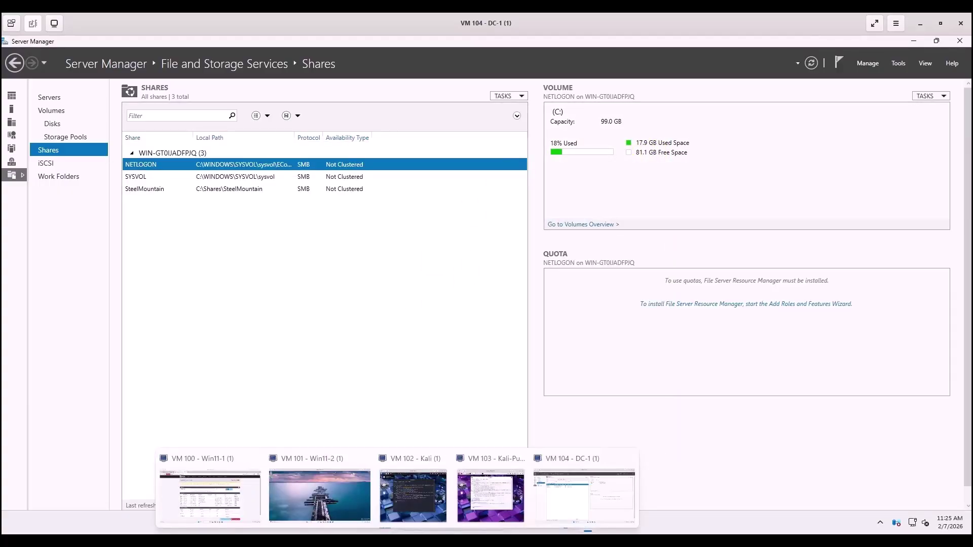
pyautogui.click(254, 513)
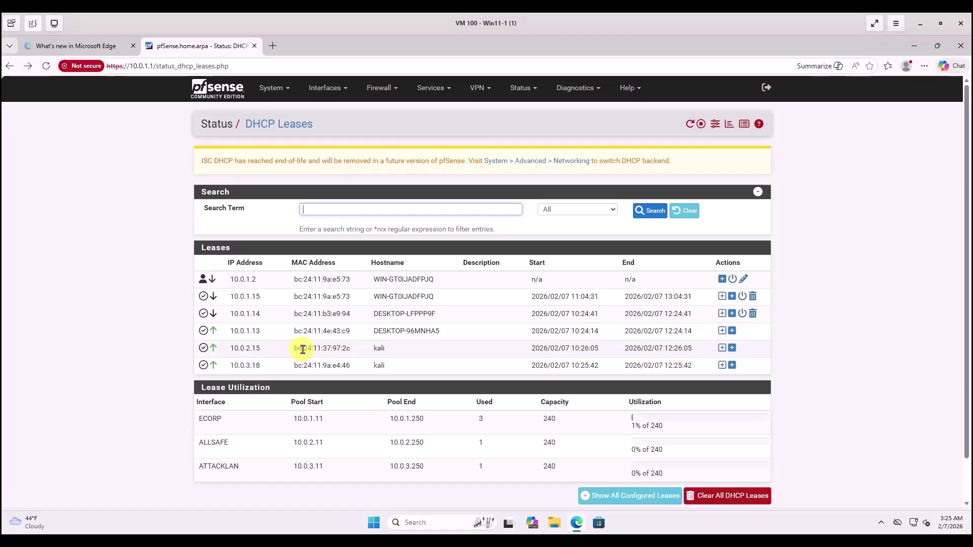
# Add a static mapping for the 10.0.2.15 kali lease with IP 10.0.2.2 and DNS servers 8.8.8.8 and 1.1.1.1.
pyautogui.click(722, 349)
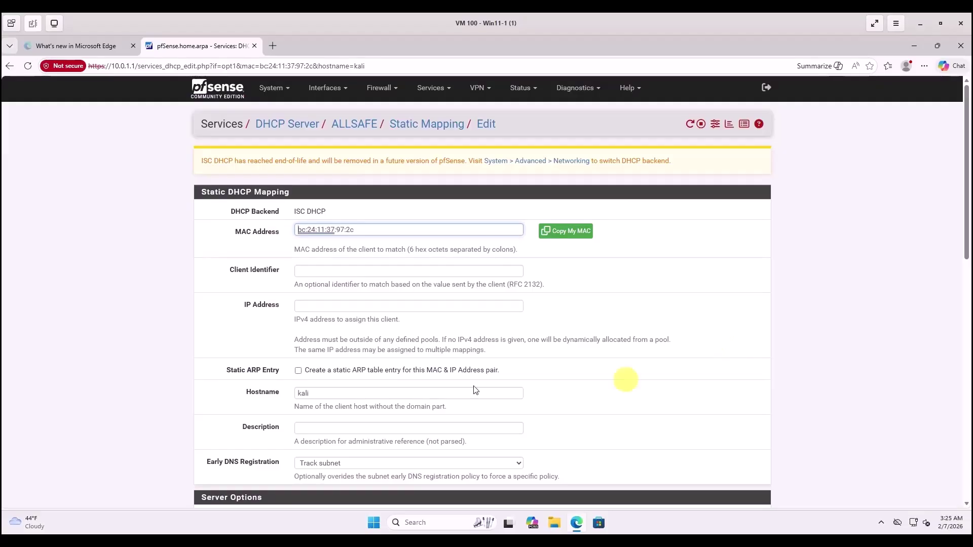
pyautogui.click(305, 308)
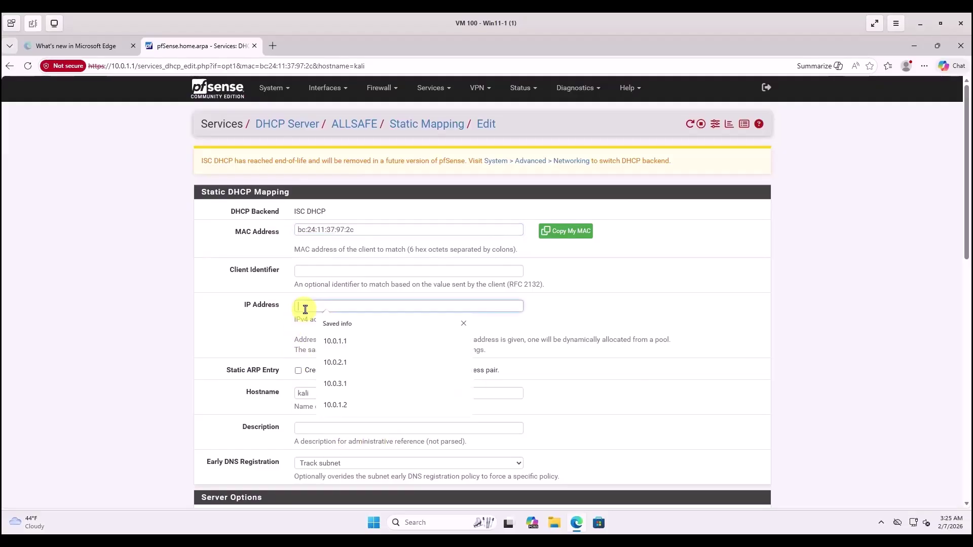
pyautogui.write('10.0.2.2')
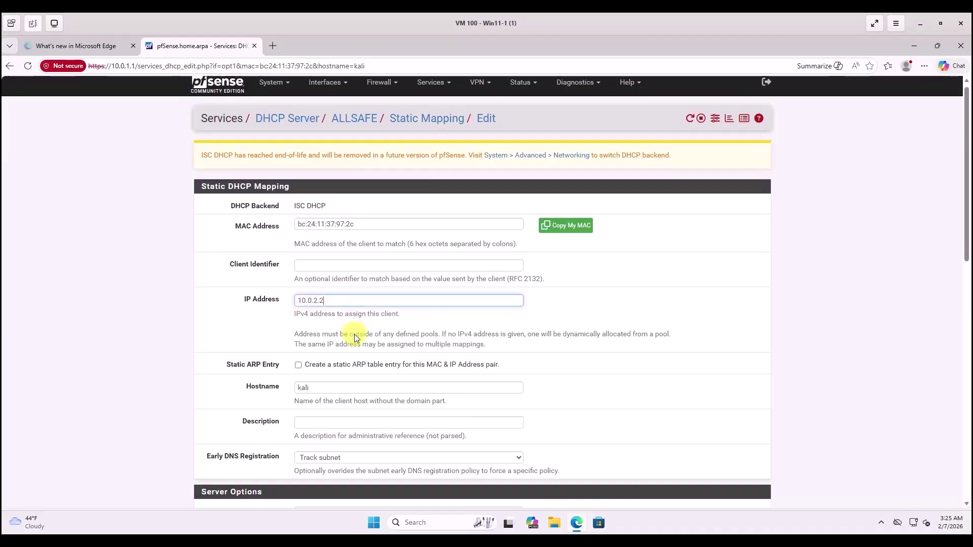
pyautogui.scroll(-3, 354, 334)
pyautogui.scroll(-1, 354, 339)
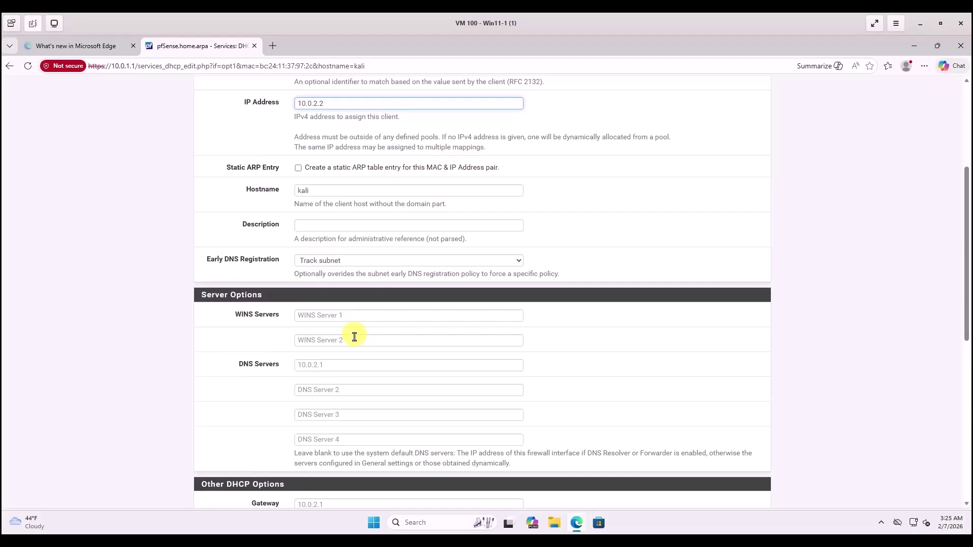
pyautogui.click(343, 388)
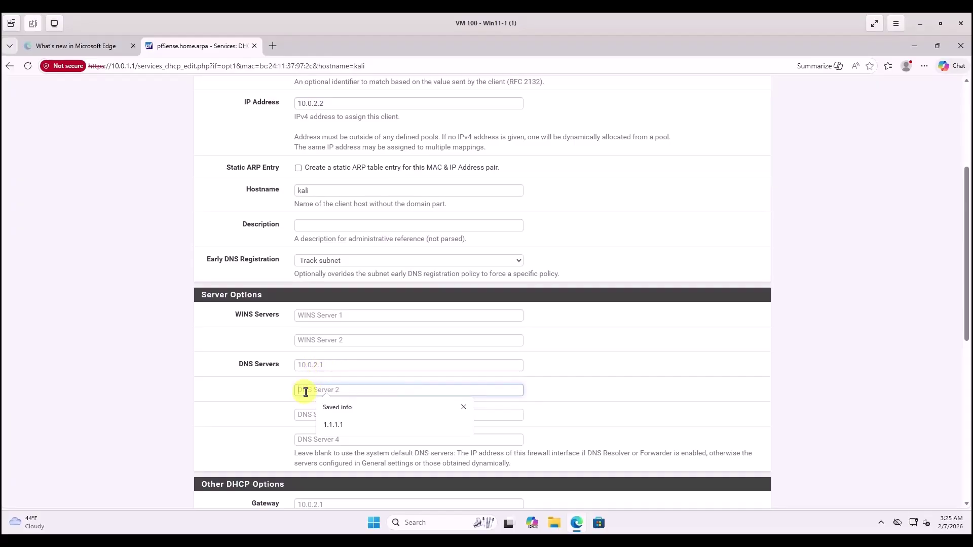
pyautogui.write('8.8.8.8')
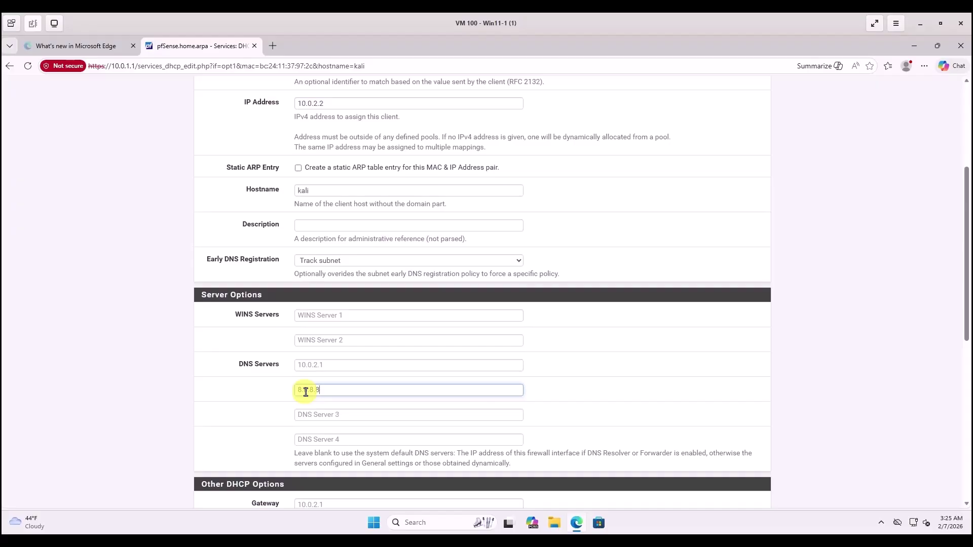
pyautogui.click(319, 415)
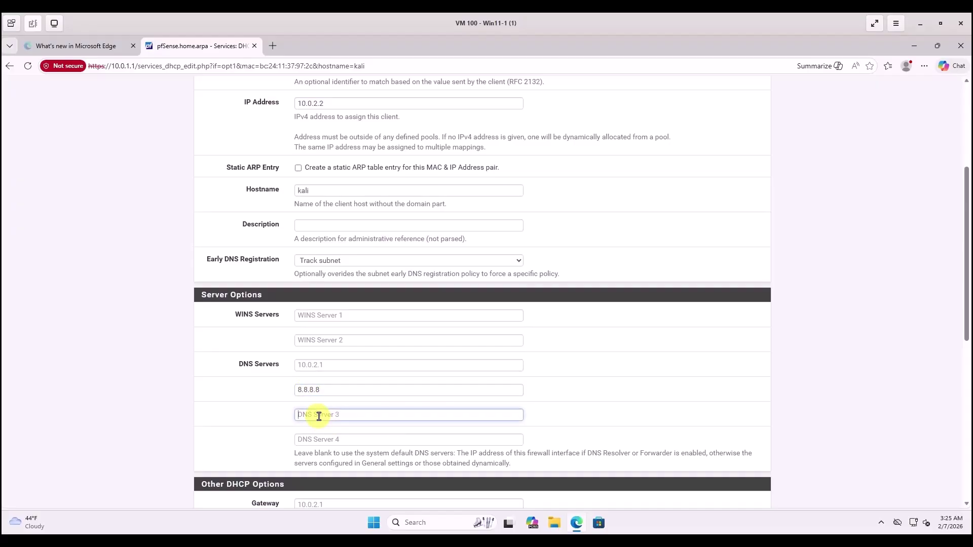
pyautogui.write('1.1.1.1')
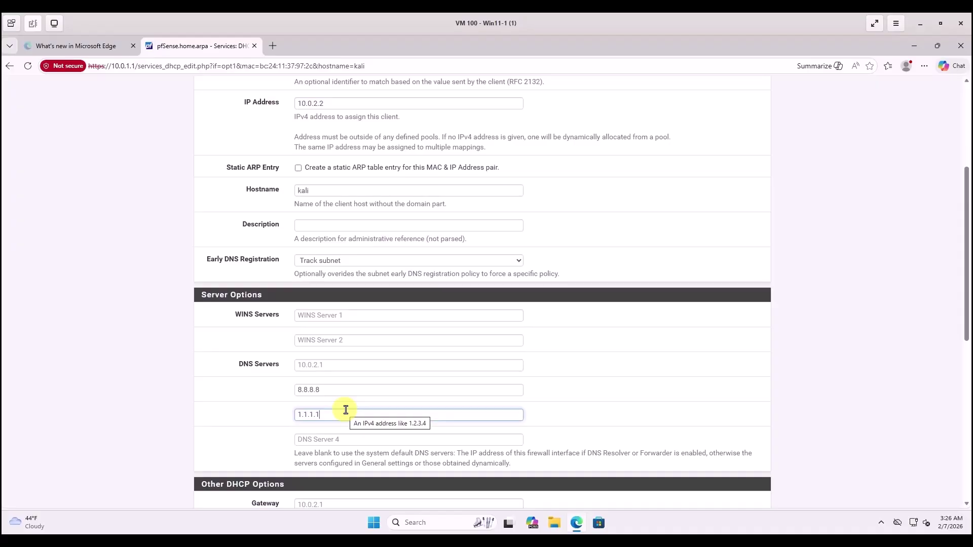
# Save the kali 10.0.2.2 mapping, apply the ALLSAFE DHCP changes, and return to the mapping's edit page.
pyautogui.click(602, 418)
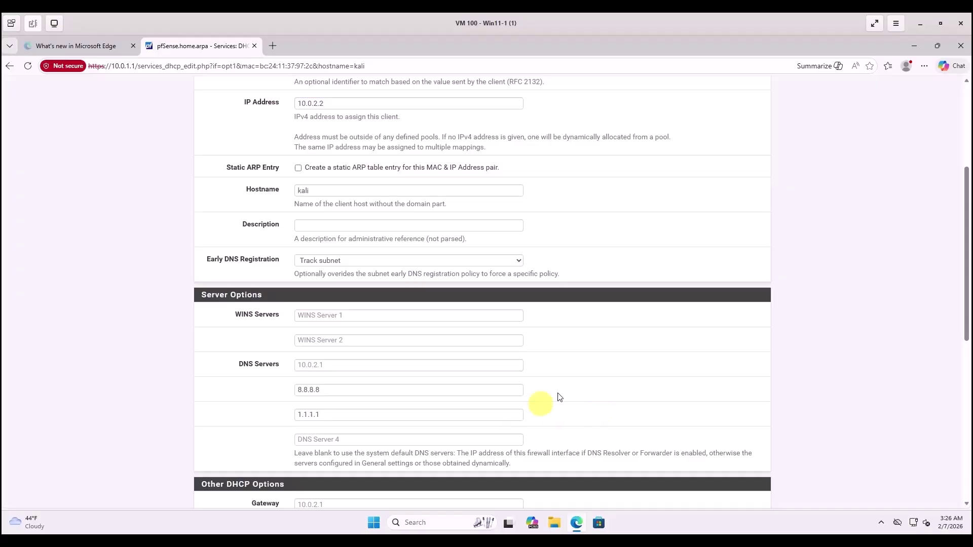
pyautogui.scroll(-7, 378, 326)
pyautogui.scroll(-1, 378, 329)
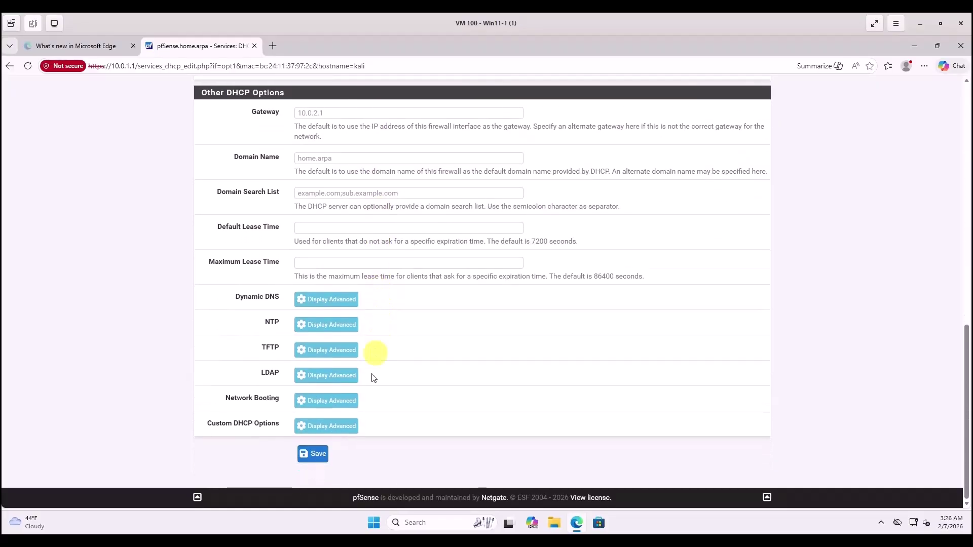
pyautogui.click(313, 453)
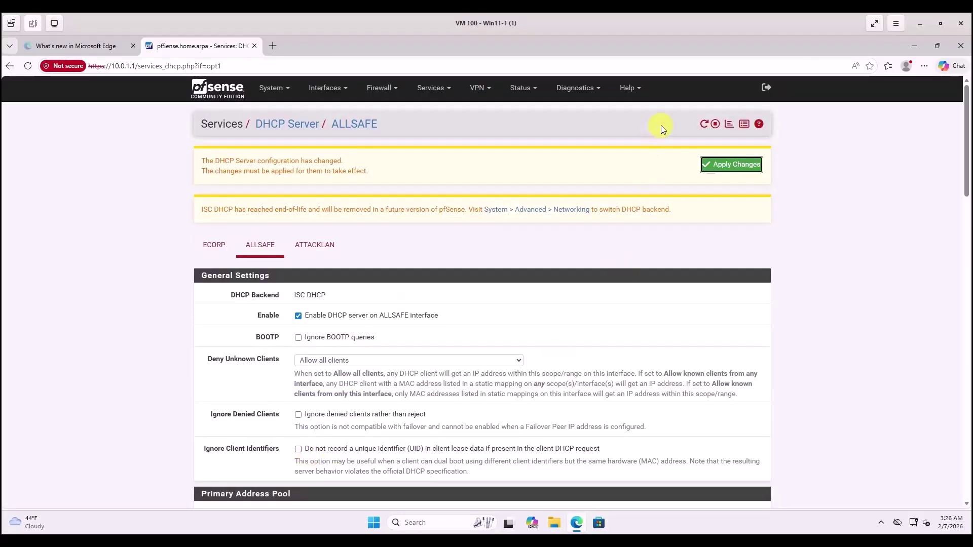
pyautogui.click(717, 167)
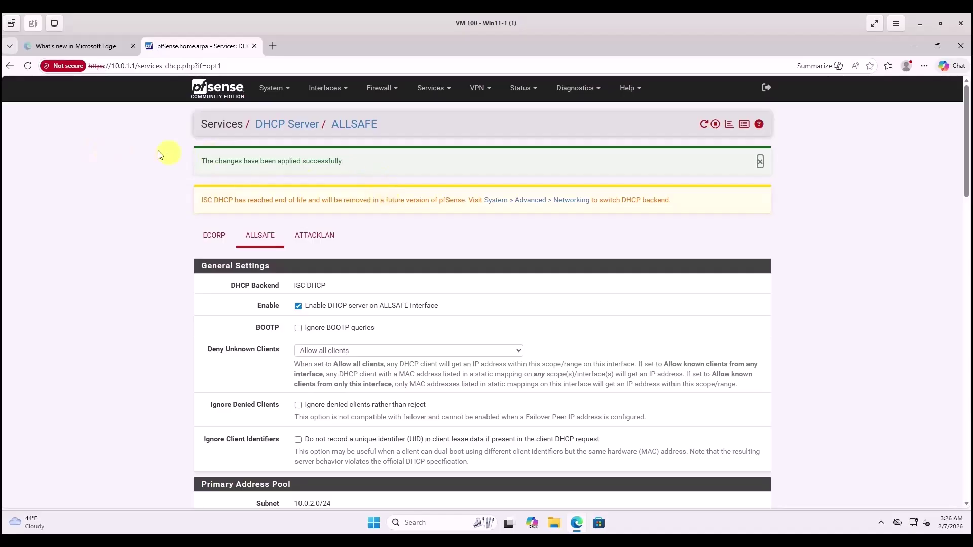
pyautogui.click(6, 69)
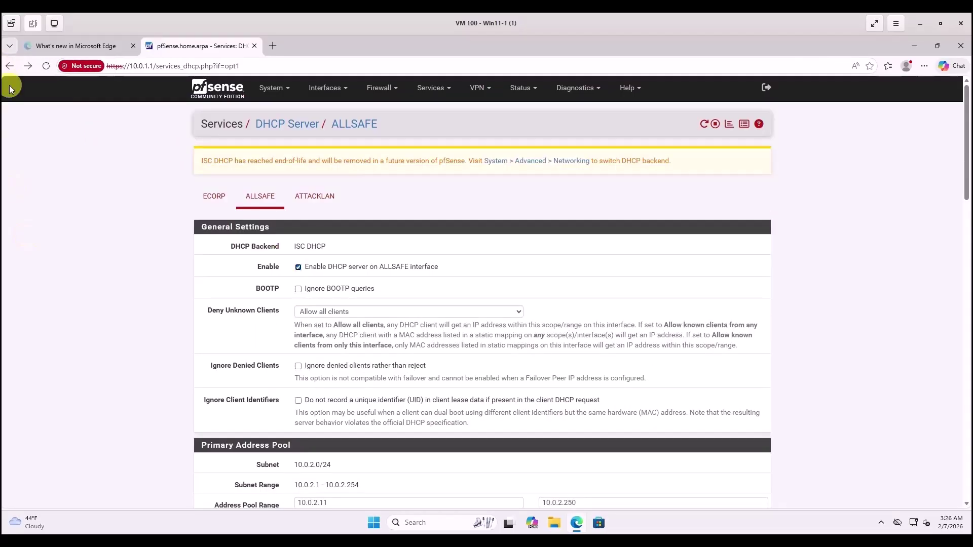
pyautogui.click(10, 67)
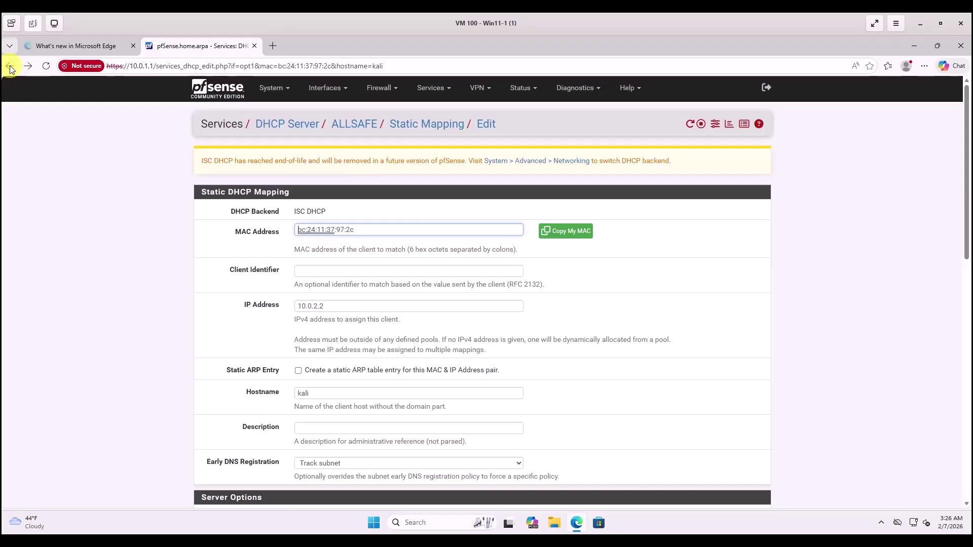
# From DHCP Leases, start a static mapping for the 10.0.3.18 kali lease with IP 10.0.3.2.
pyautogui.click(9, 67)
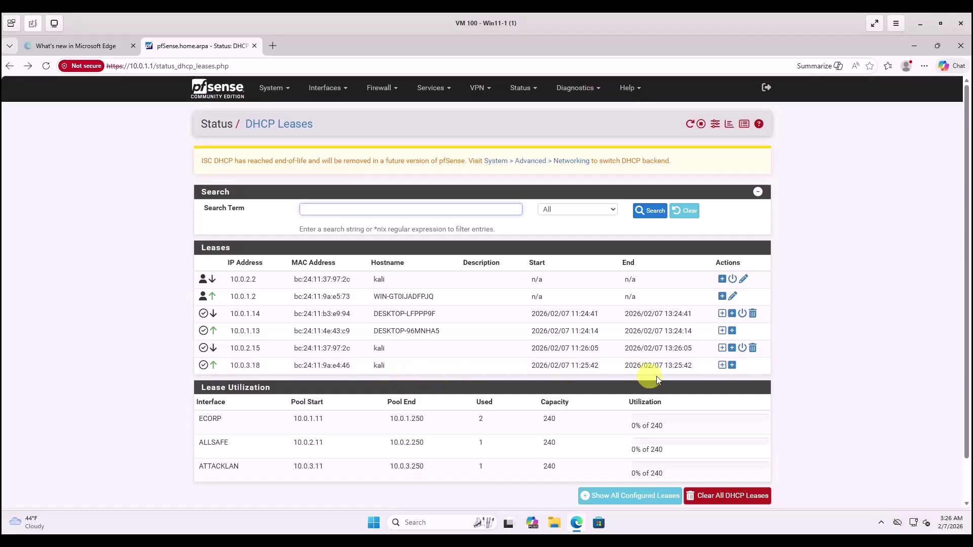
pyautogui.click(723, 366)
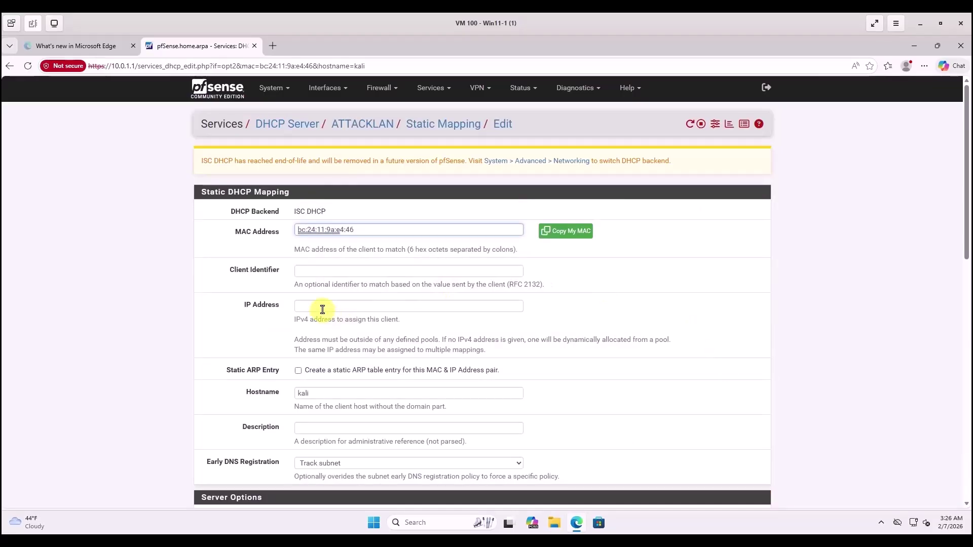
pyautogui.click(313, 307)
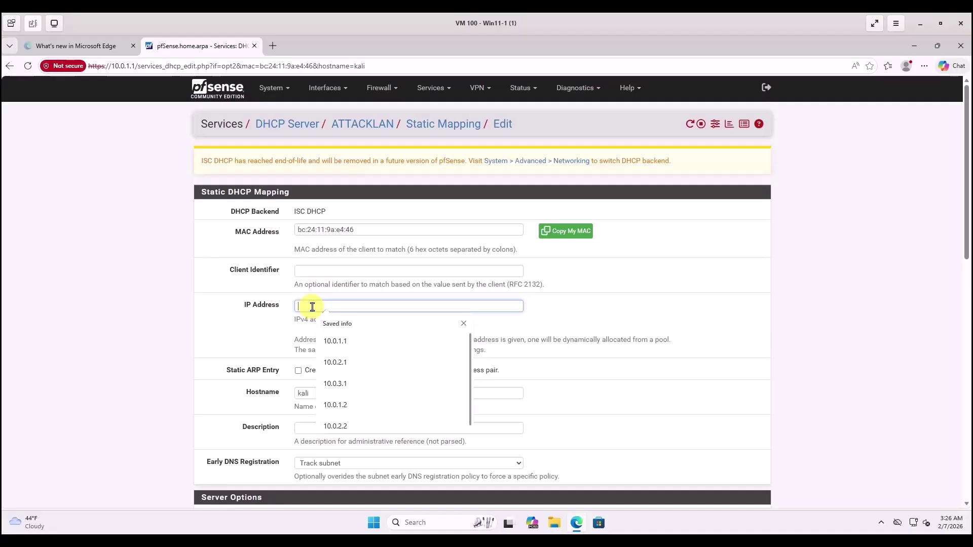
pyautogui.write('10.0.3.2')
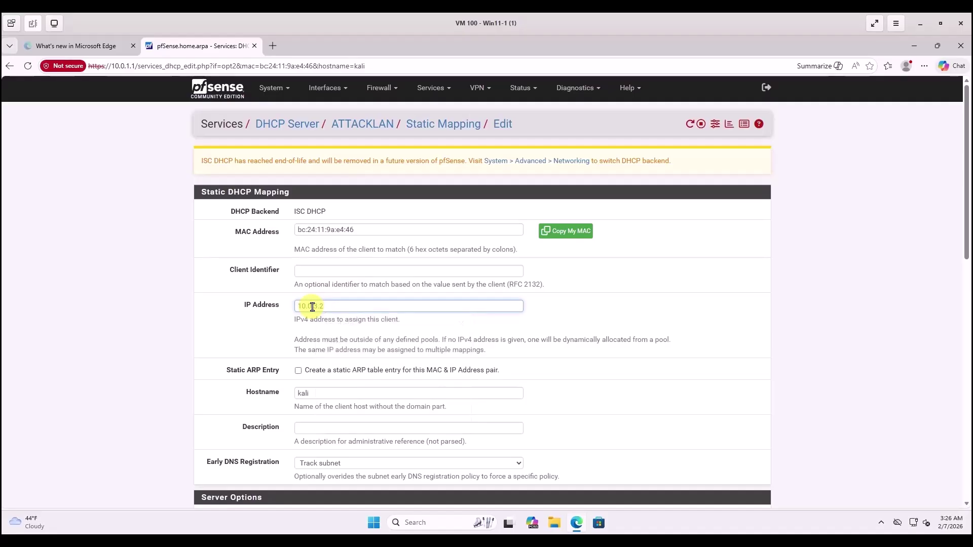
# Add DNS servers 8.8.8.8 and 1.1.1.1 to the ATTACKLAN kali mapping and save it.
pyautogui.scroll(-5, 313, 307)
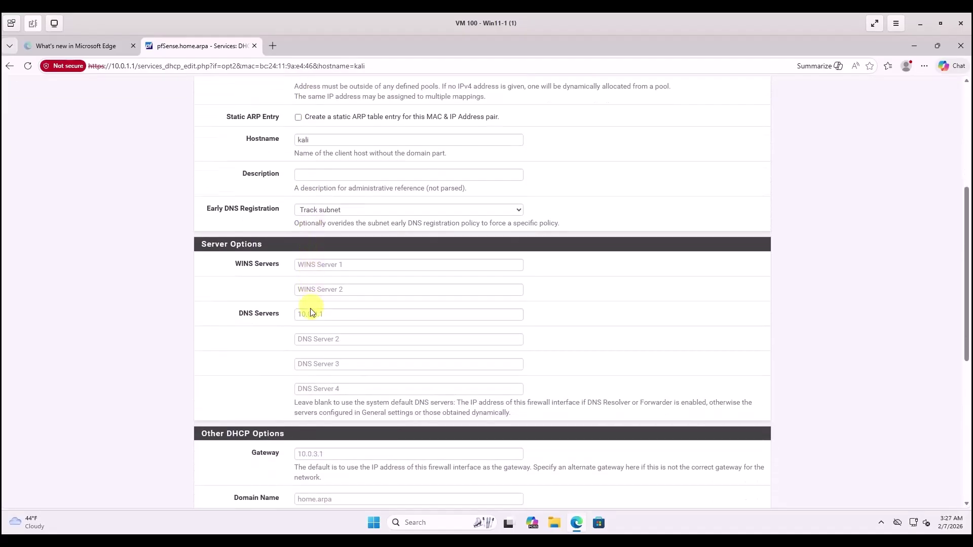
pyautogui.click(300, 339)
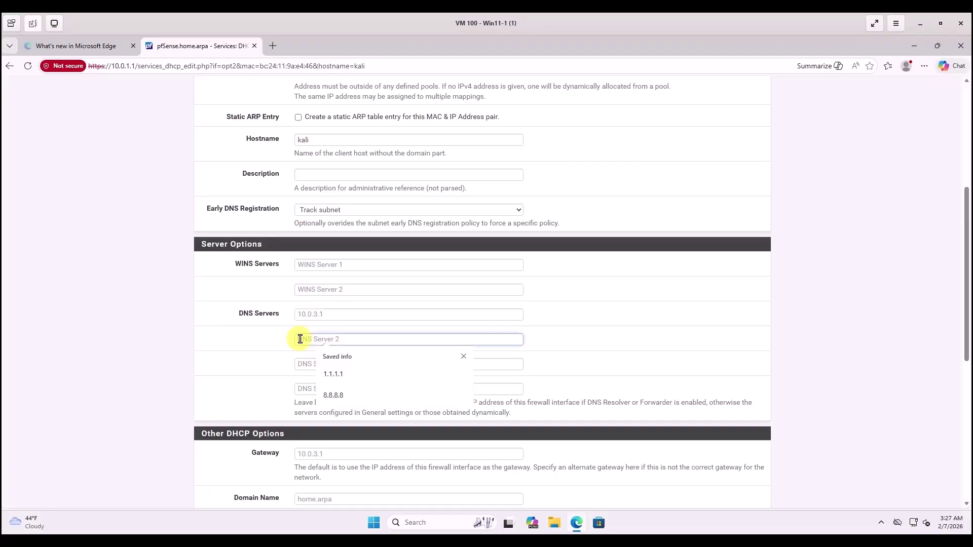
pyautogui.write('8.8.8.')
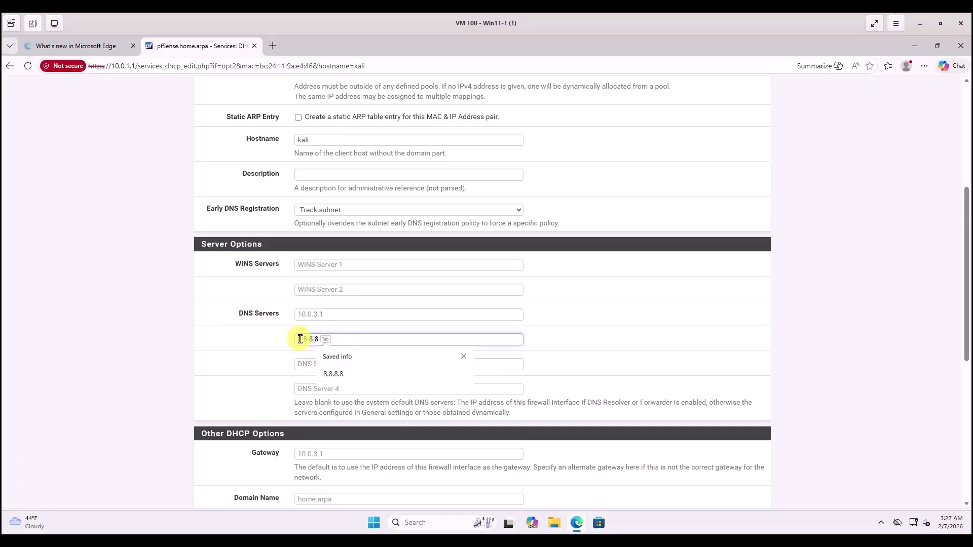
pyautogui.write('8')
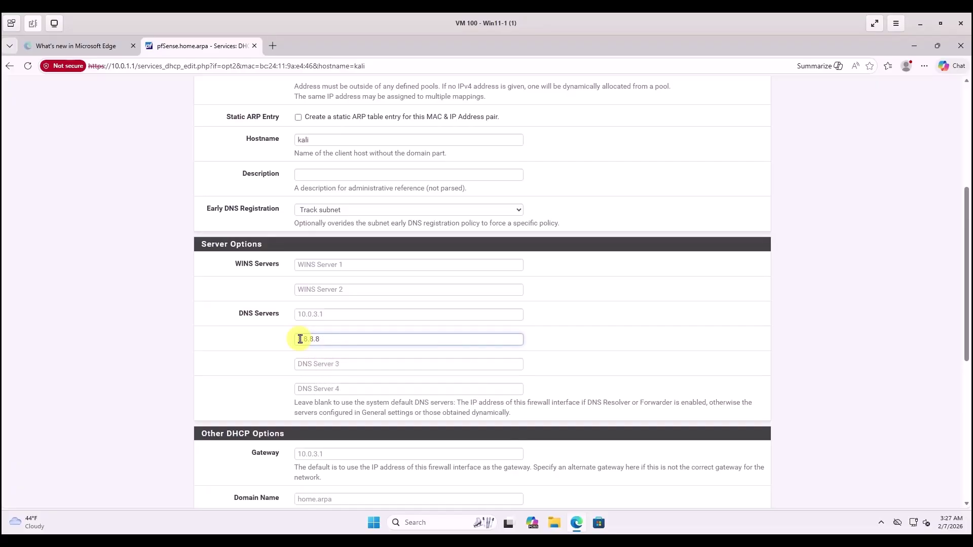
pyautogui.click(325, 362)
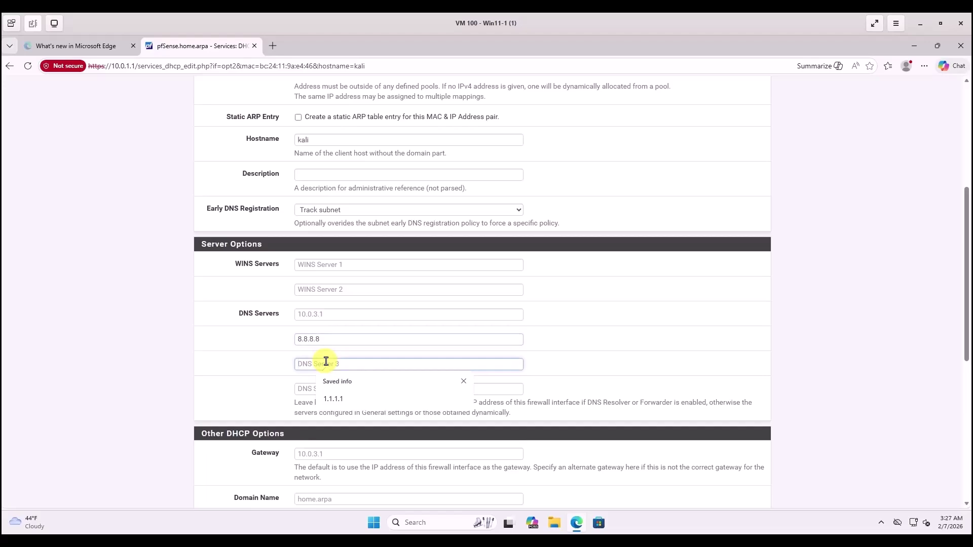
pyautogui.write('1.1.1.1')
pyautogui.click(243, 394)
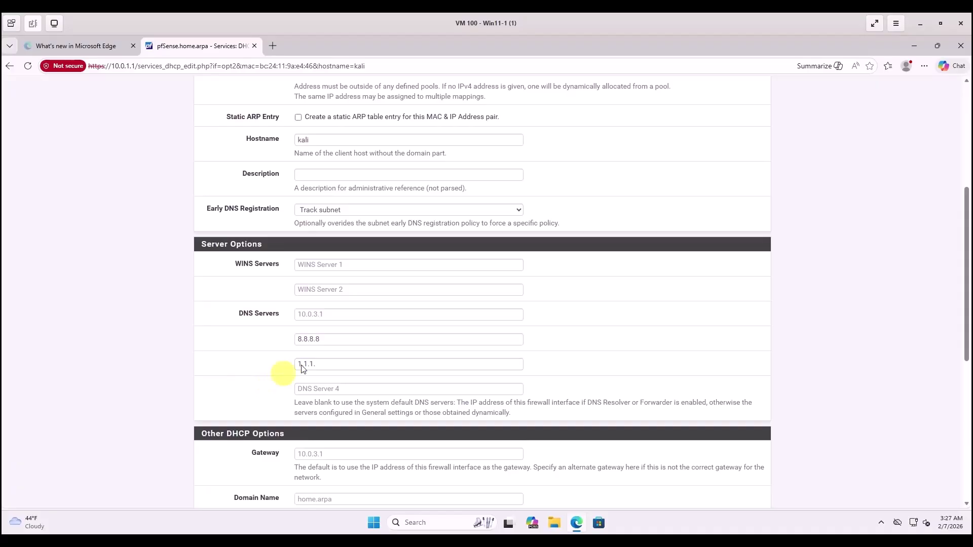
pyautogui.click(317, 365)
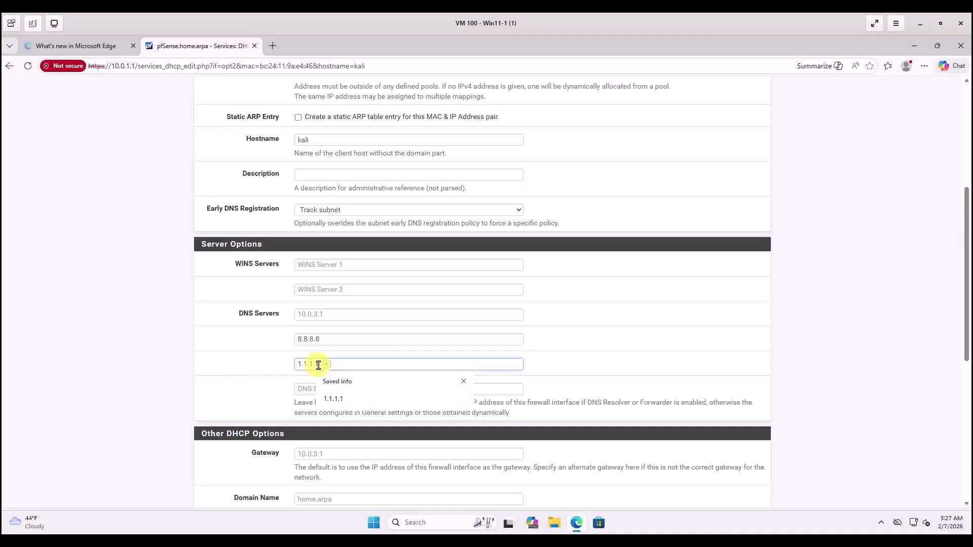
pyautogui.scroll(-7, 380, 363)
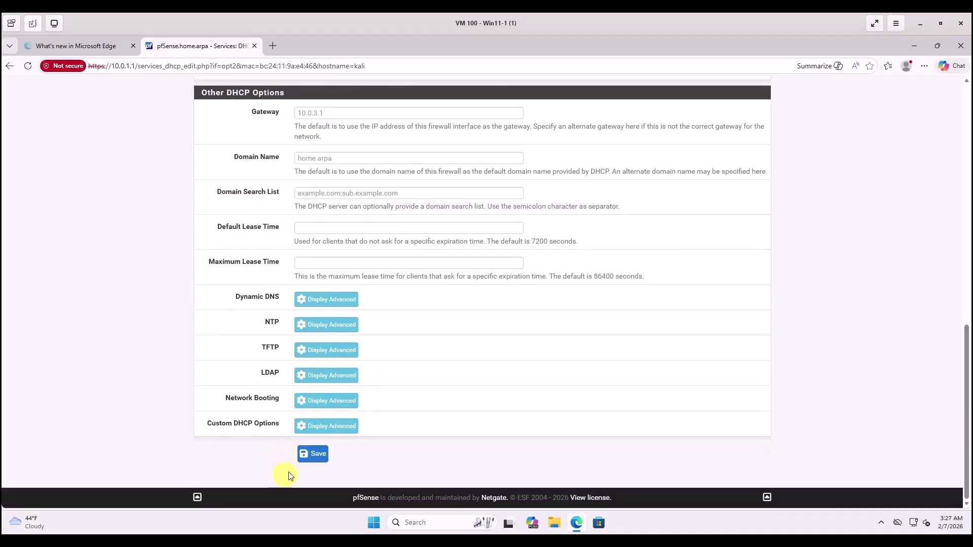
pyautogui.click(304, 464)
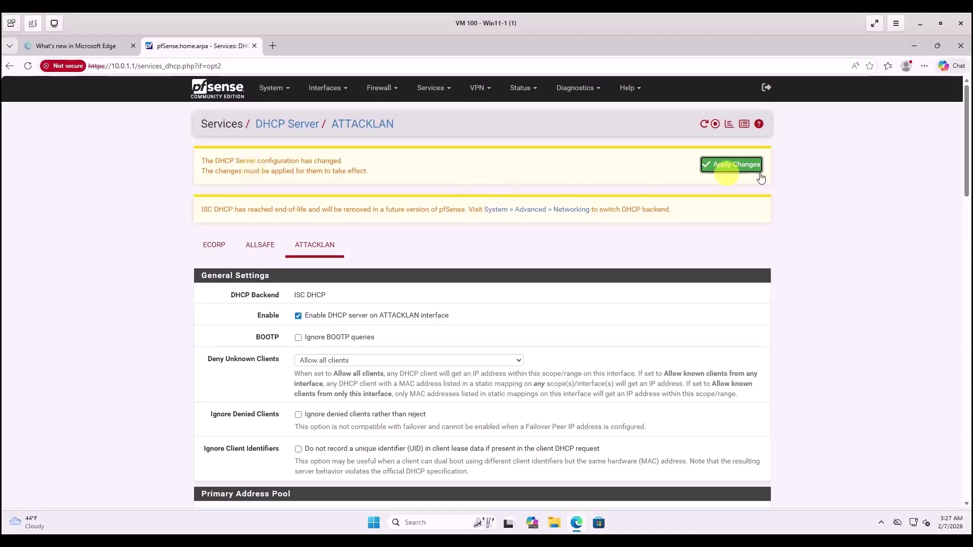
# Apply the ATTACKLAN DHCP changes, then switch to the VM 102 viewer and unlock its session.
pyautogui.click(745, 166)
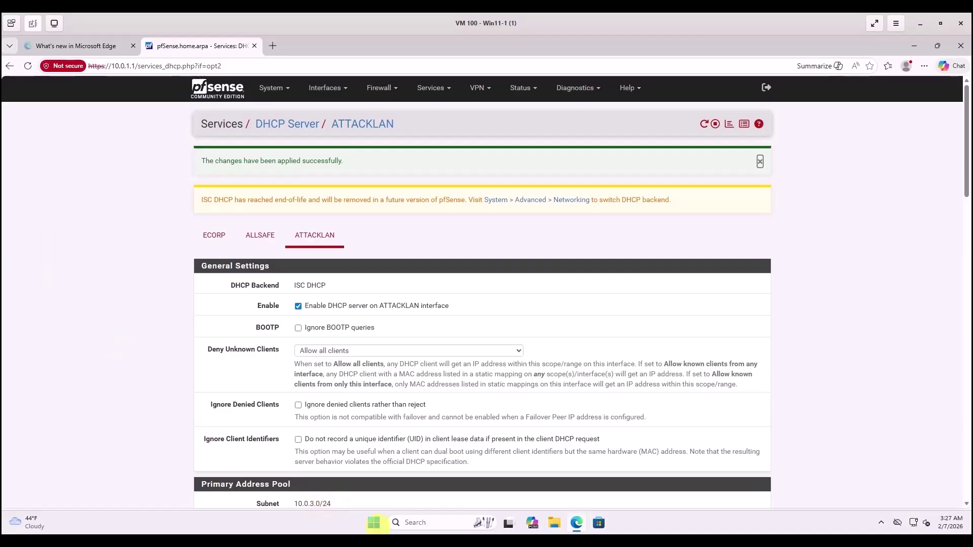
pyautogui.moveTo(398, 543)
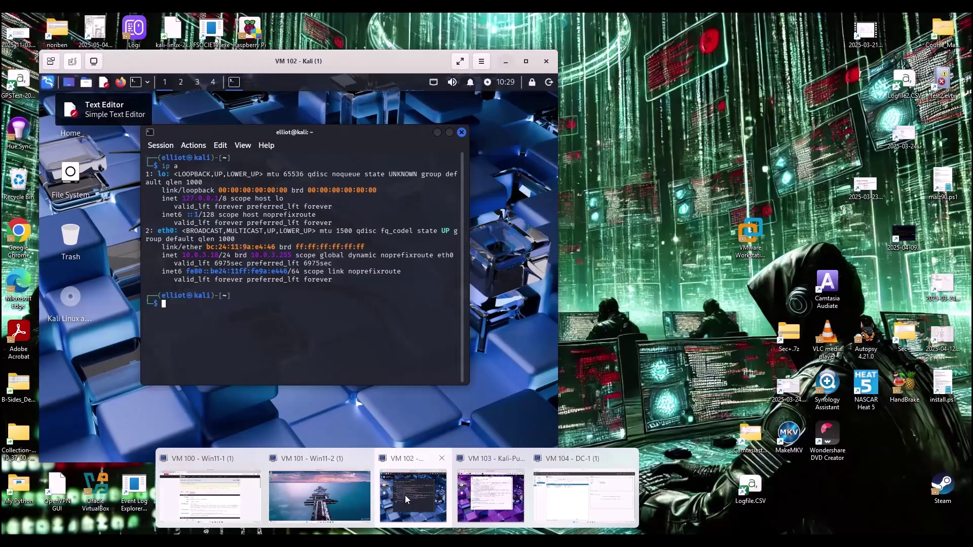
pyautogui.click(405, 495)
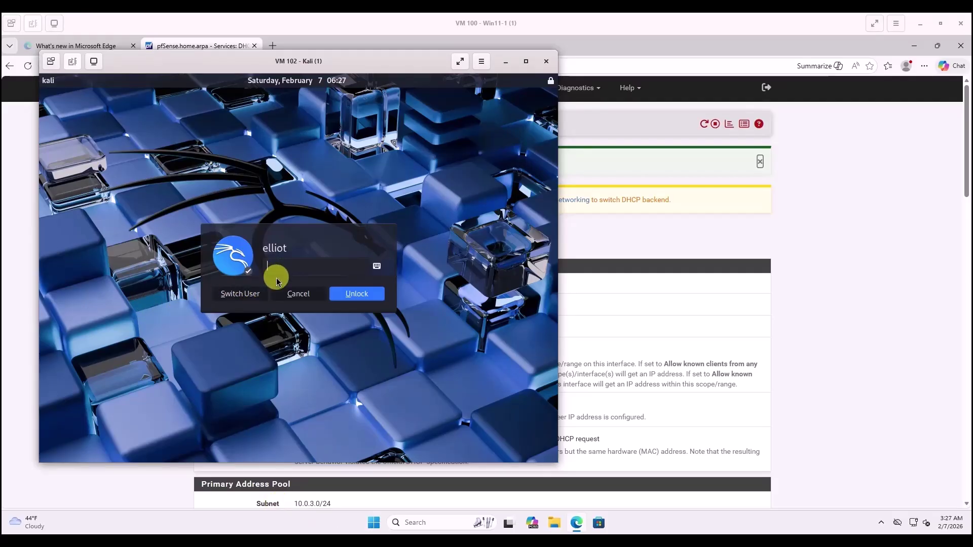
pyautogui.write('*********')
pyautogui.press('Return')
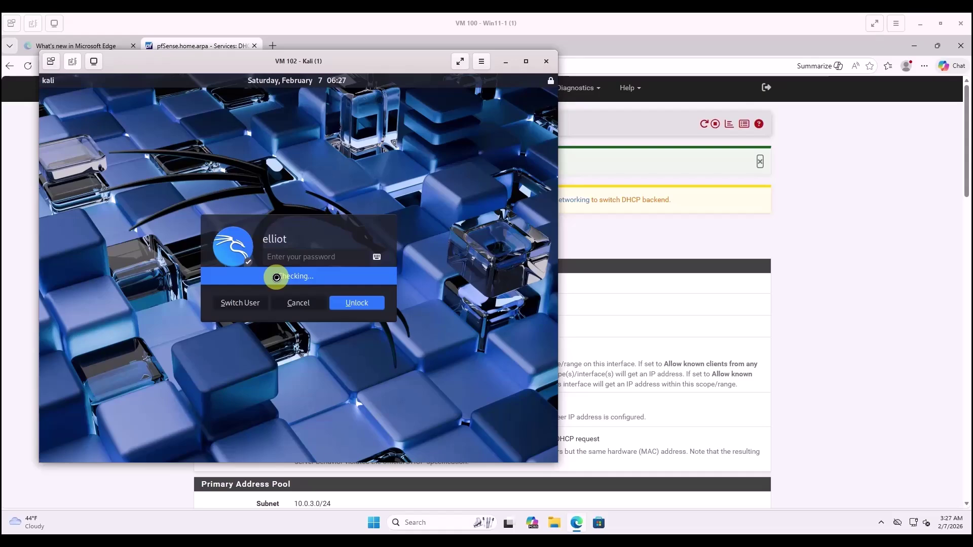
# Return to pfSense and bring the VM 103 Kali-Purple viewer forward from the taskbar previews.
pyautogui.hotkey('alt', 'Tab')
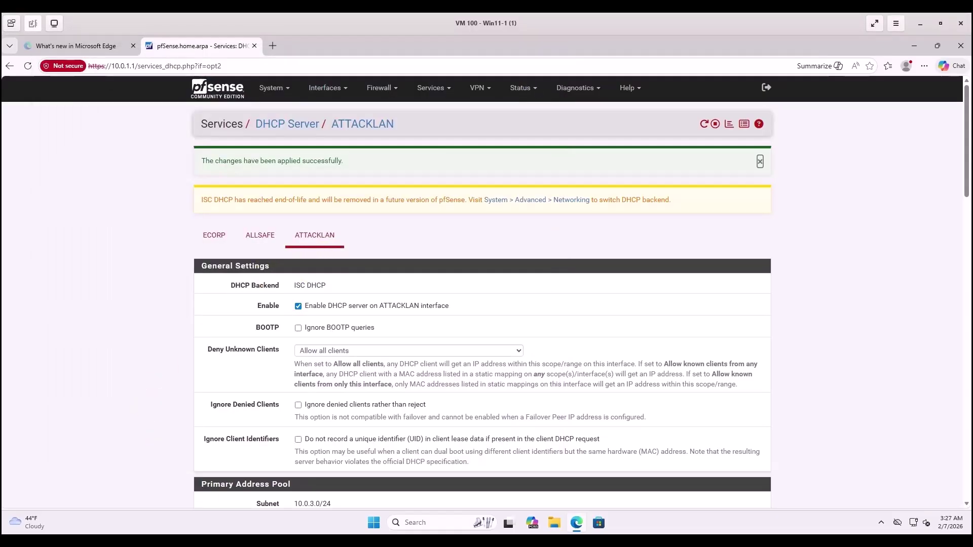
pyautogui.moveTo(577, 523)
pyautogui.click(538, 499)
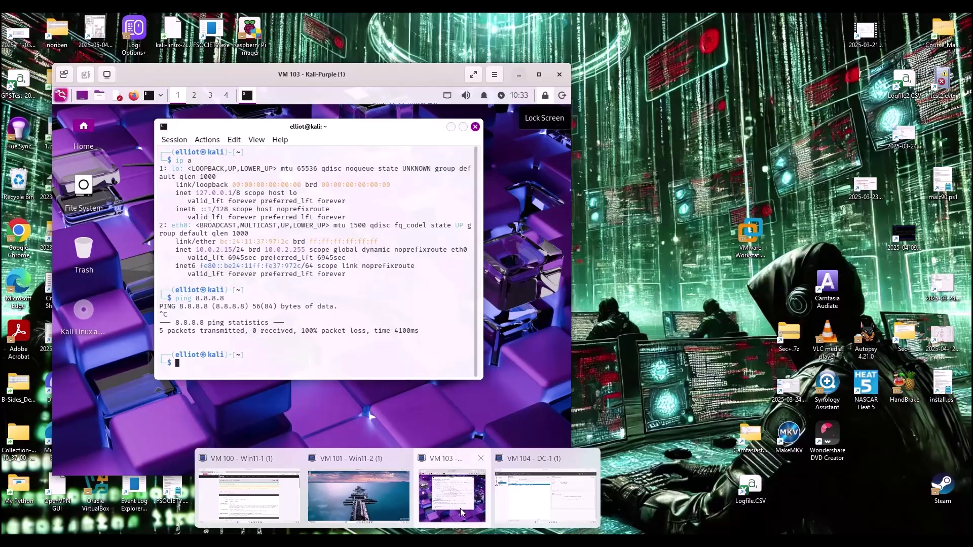
# Unlock the Kali-Purple desktop and check with ip a that eth0 holds 10.0.2.15.
pyautogui.click(460, 508)
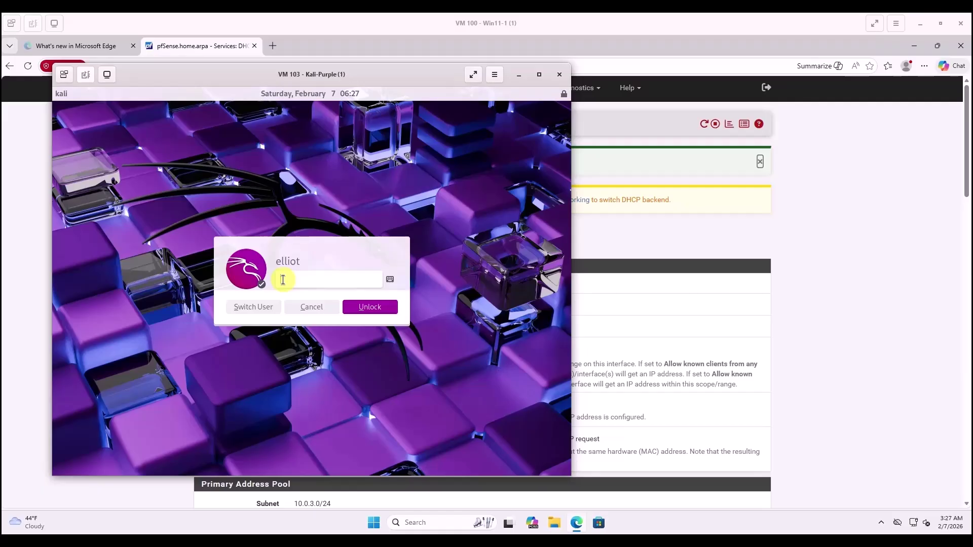
pyautogui.write('**********')
pyautogui.press('Return')
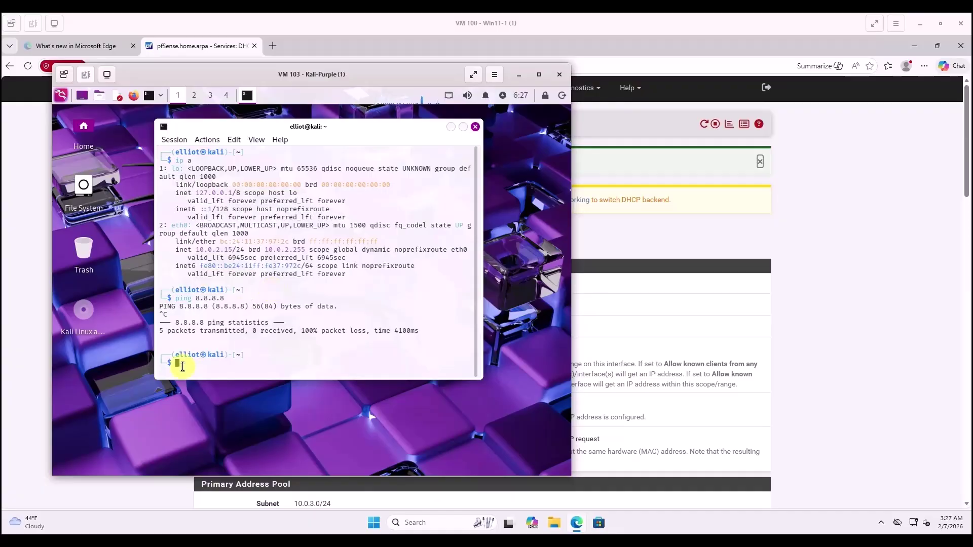
pyautogui.write('ip a')
pyautogui.press('Return')
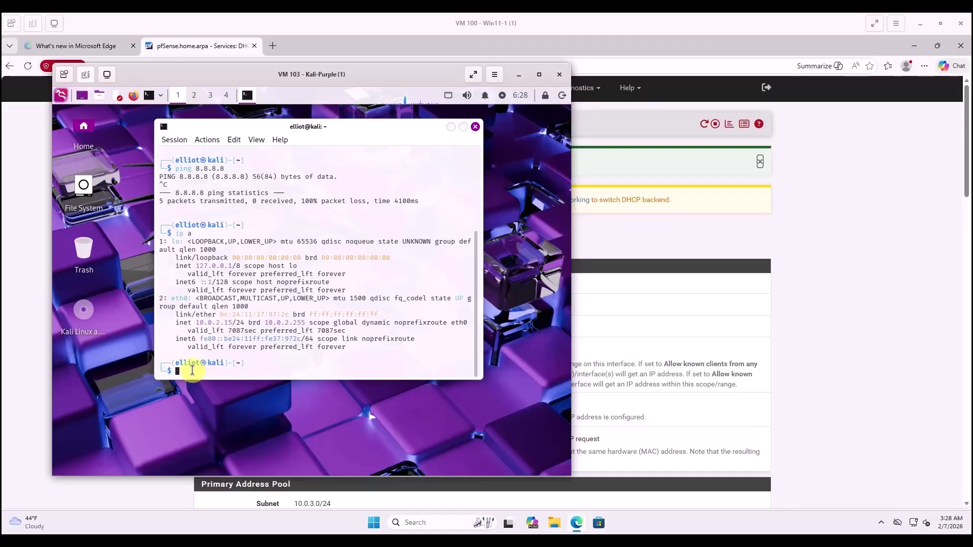
# Clear the terminal and try ifconfig eth0 down, which fails with Operation not permitted.
pyautogui.write('clear')
pyautogui.press('Return')
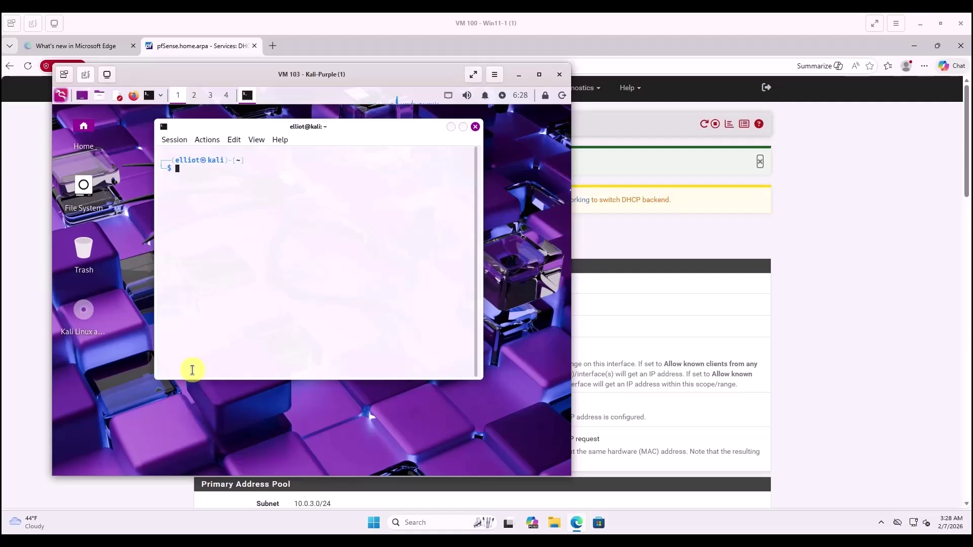
pyautogui.write('ifconfig eth0 down')
pyautogui.press('Return')
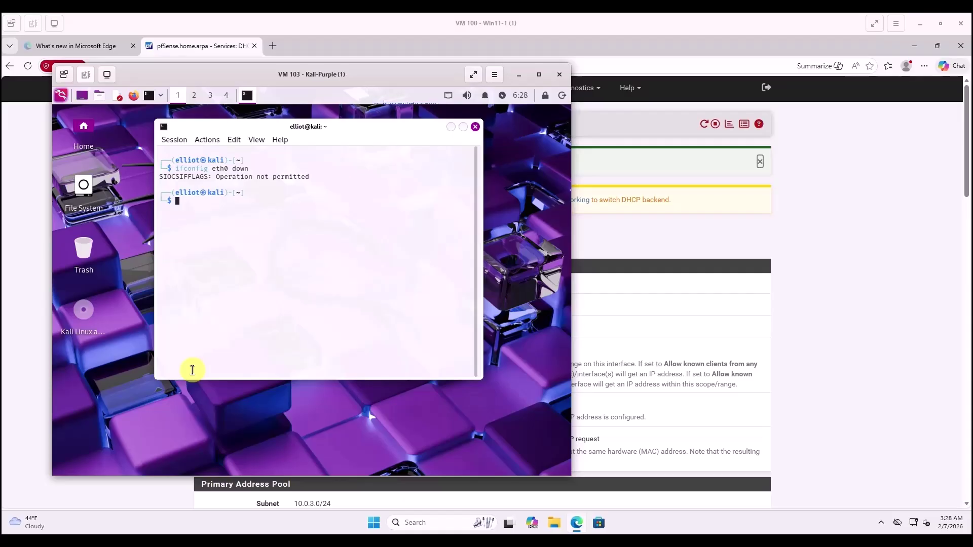
# Take eth0 down with sudo ifconfig eth0 down and confirm with ip a.
pyautogui.write('sudo')
pyautogui.write('ifconfig eth0 down')
pyautogui.press('Return')
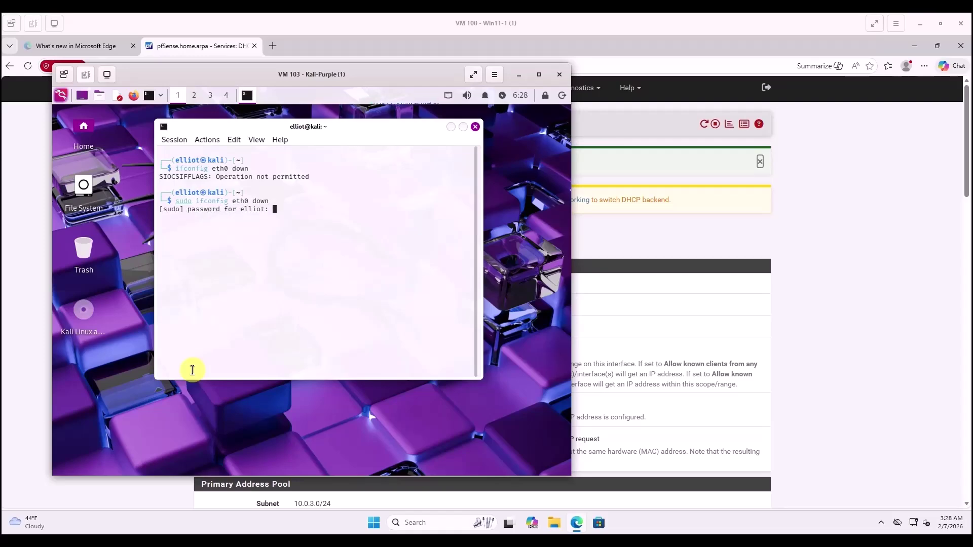
pyautogui.press('Return')
pyautogui.write('ip a')
pyautogui.press('Return')
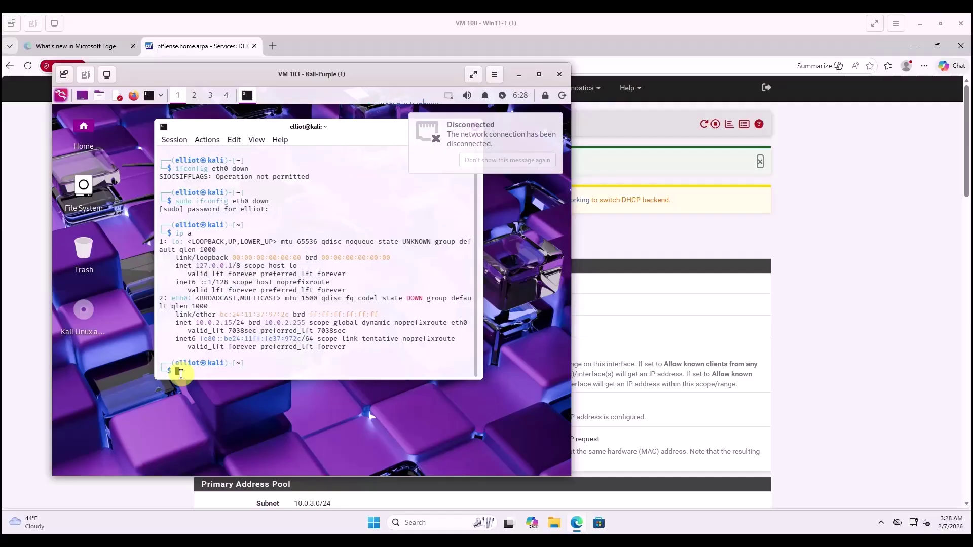
# Bring eth0 back up with sudo ifconfig eth0 up and recheck its address with ip a.
pyautogui.press('Up')
pyautogui.press('Up')
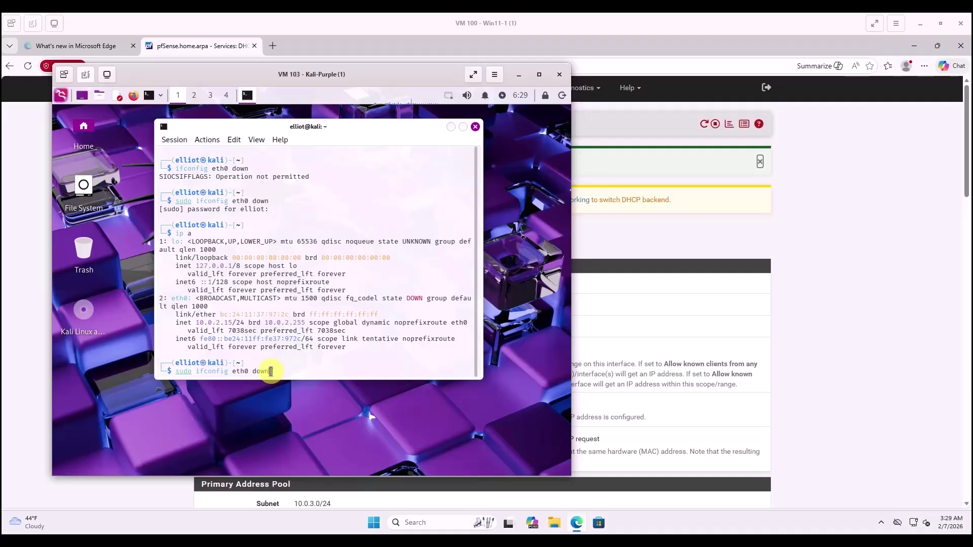
pyautogui.press('Left')
pyautogui.press('Left')
pyautogui.press('Left')
pyautogui.press('Left')
pyautogui.press('Left')
pyautogui.press('Delete')
pyautogui.press('Delete')
pyautogui.press('Delete')
pyautogui.press('Delete')
pyautogui.press('Delete')
pyautogui.write('up')
pyautogui.press('Return')
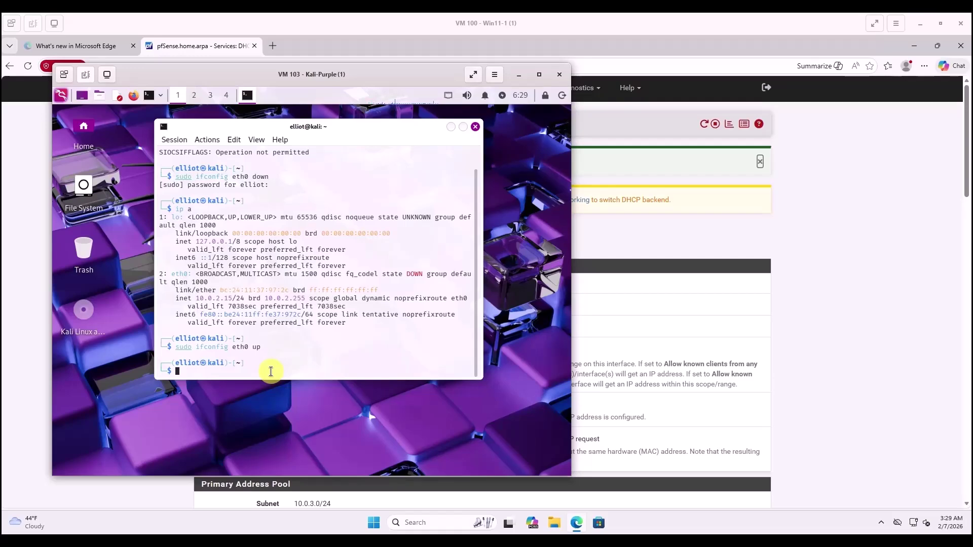
pyautogui.press('Up')
pyautogui.press('Up')
pyautogui.press('Return')
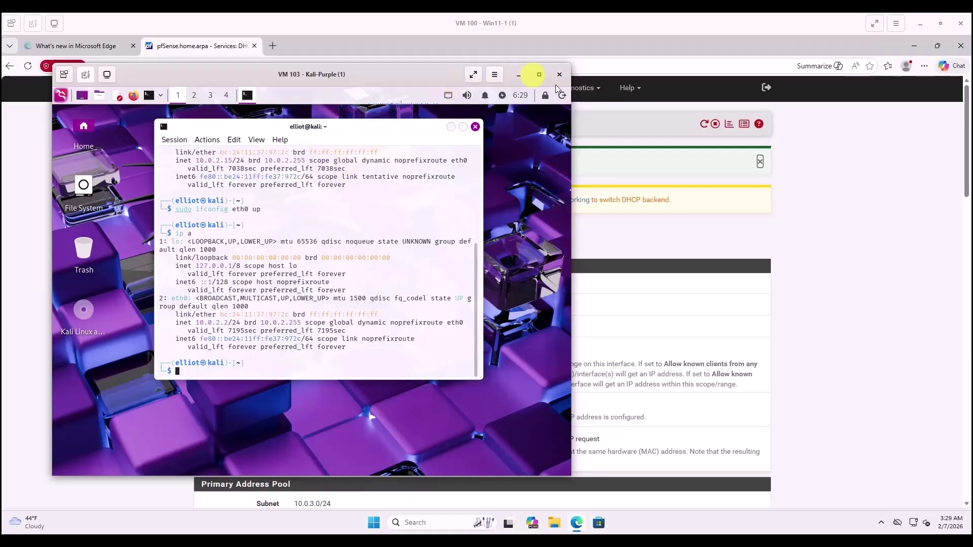
# Minimize the Kali-Purple viewer and switch to the Proxmox management browser window.
pyautogui.click(519, 75)
pyautogui.moveTo(283, 497)
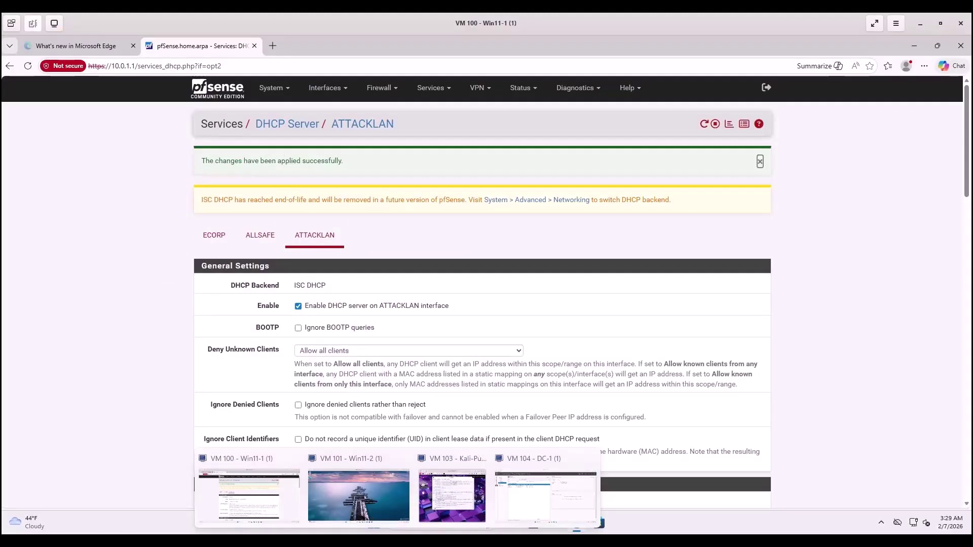
pyautogui.click(249, 494)
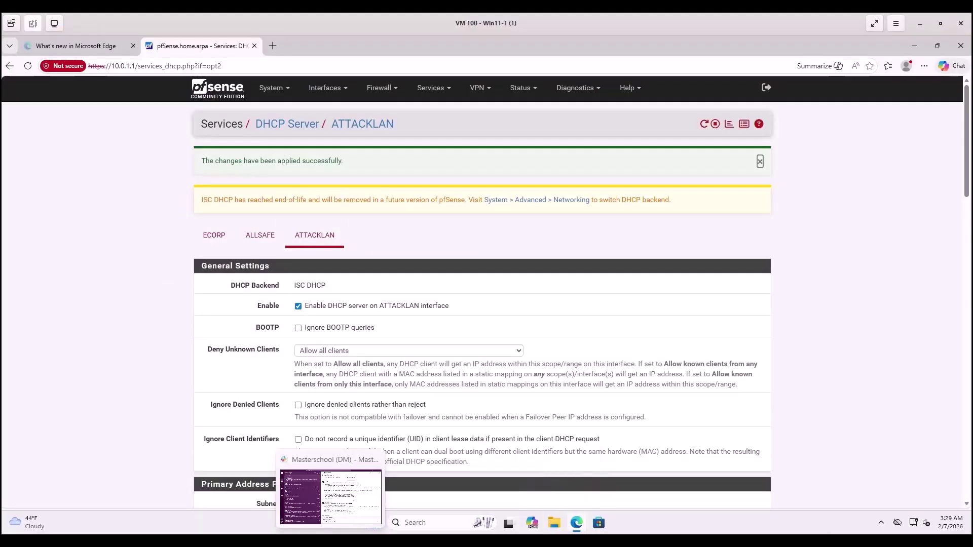
pyautogui.moveTo(264, 528)
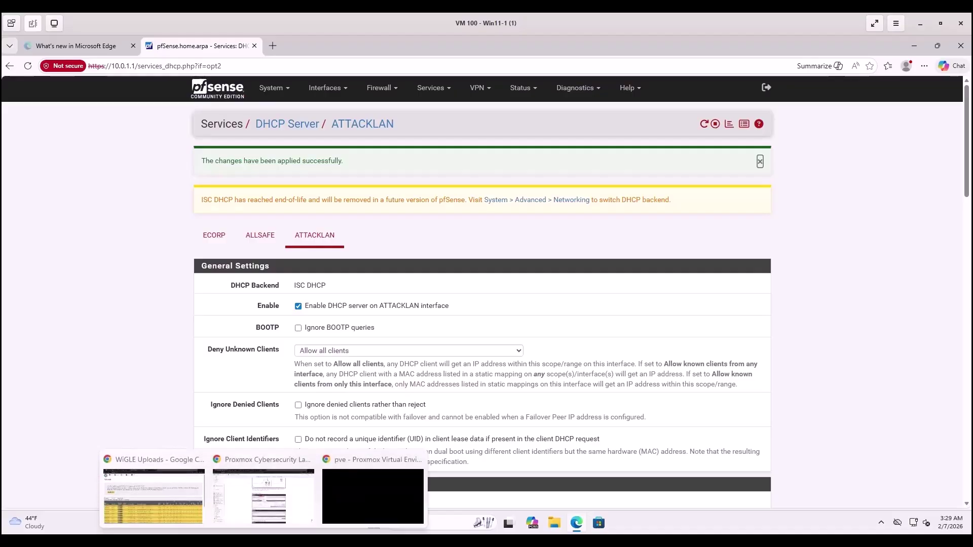
pyautogui.click(264, 495)
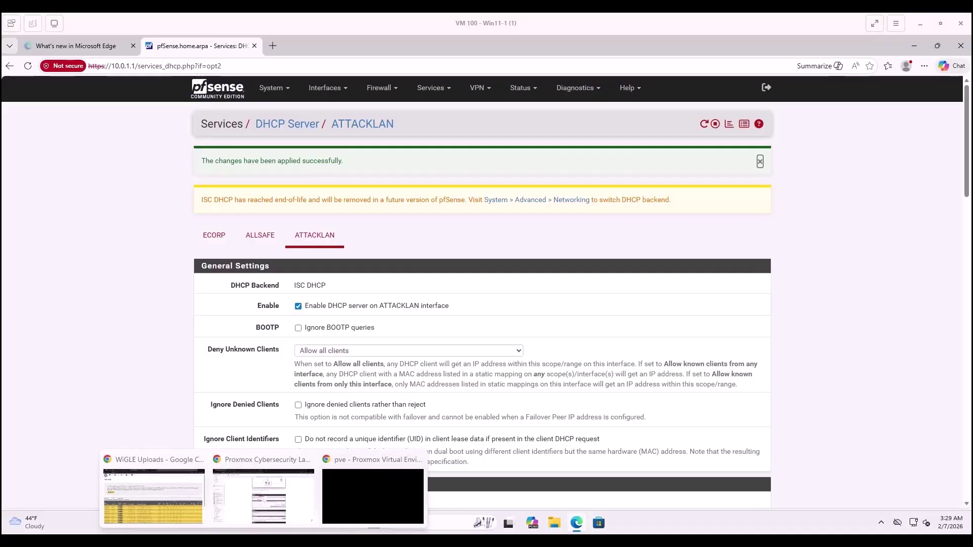
# Start the Kali VM 102 from its right-click menu in Proxmox.
pyautogui.click(373, 496)
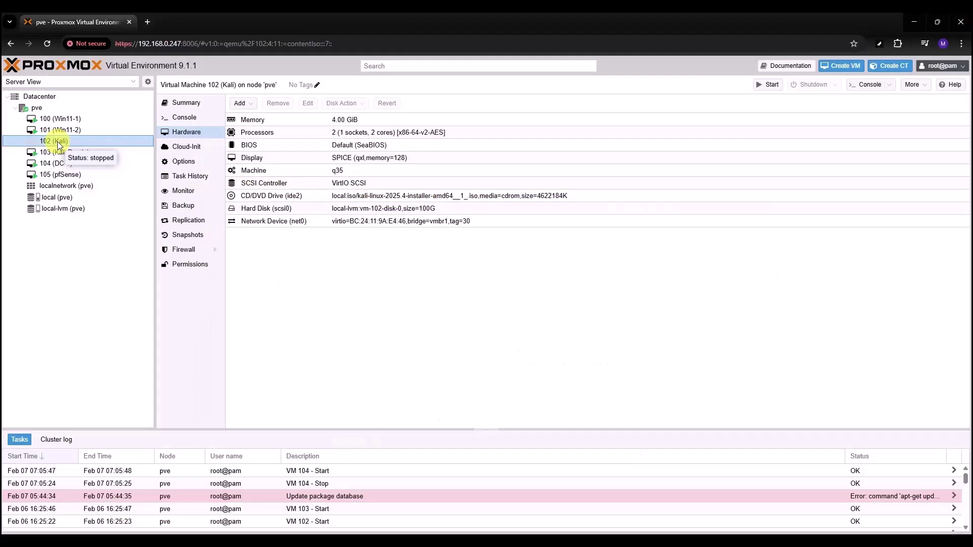
pyautogui.rightClick(57, 142)
pyautogui.rightClick(58, 142)
pyautogui.click(78, 161)
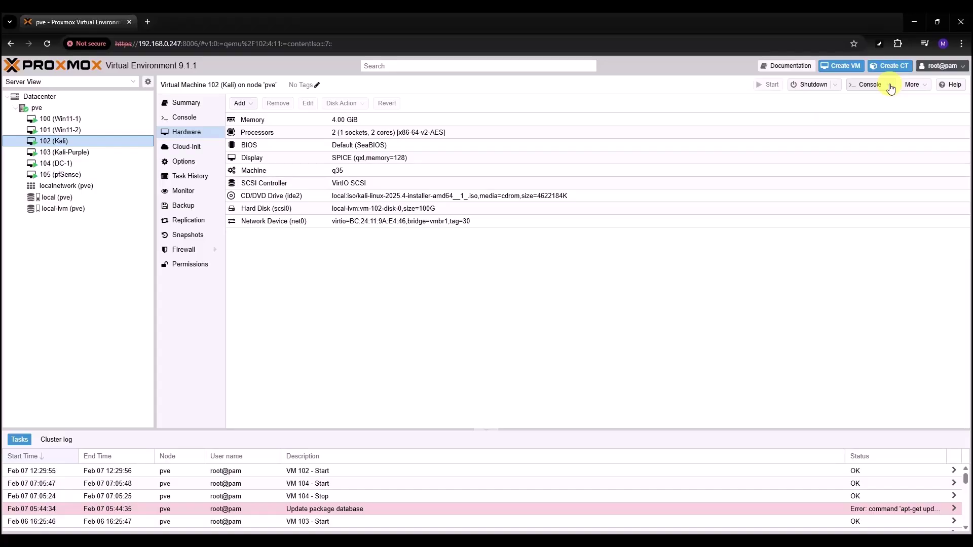
# Launch VM 102's SPICE console and open the downloaded connection file.
pyautogui.click(891, 89)
pyautogui.click(871, 110)
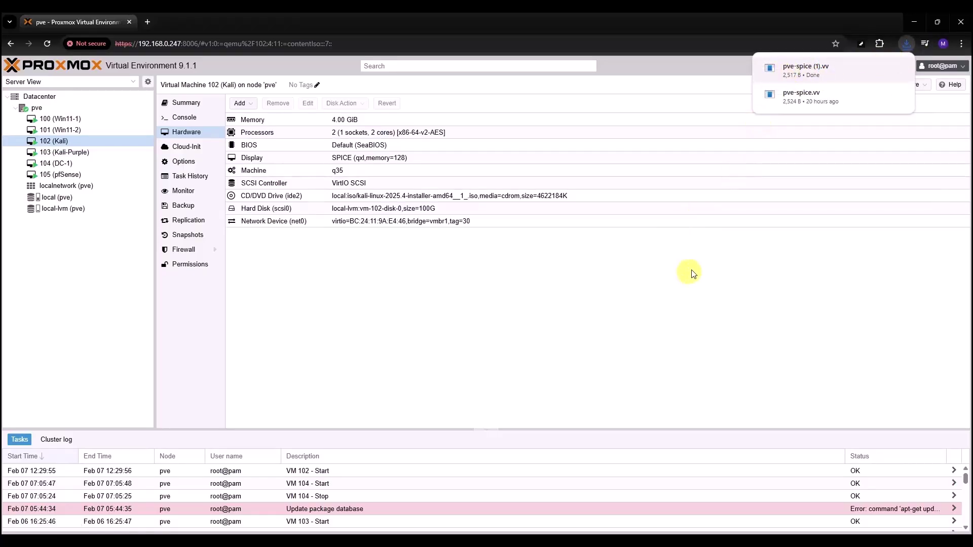
pyautogui.click(779, 70)
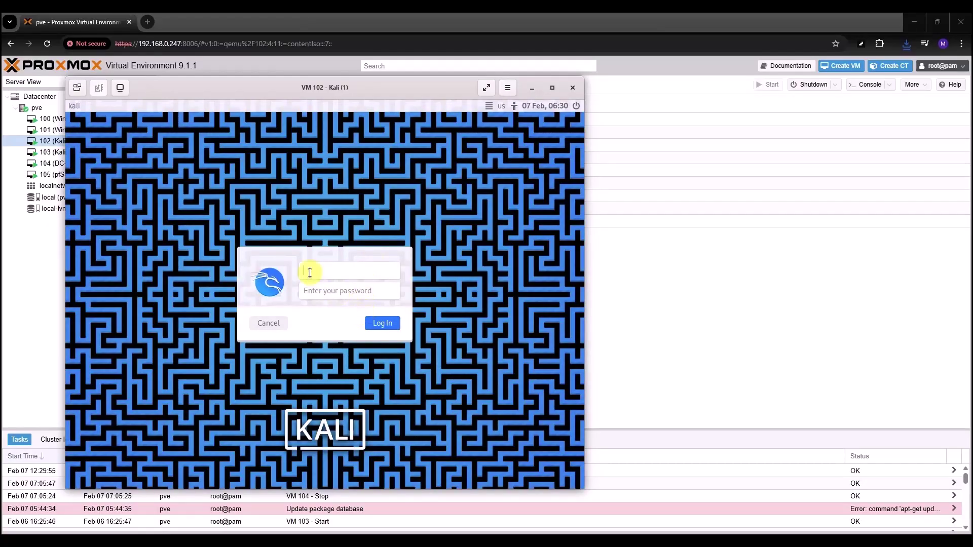
# Log in to the Kali desktop with the user's username and password.
pyautogui.write('elliot')
pyautogui.press('Tab')
pyautogui.write('••••••••')
pyautogui.press('Return')
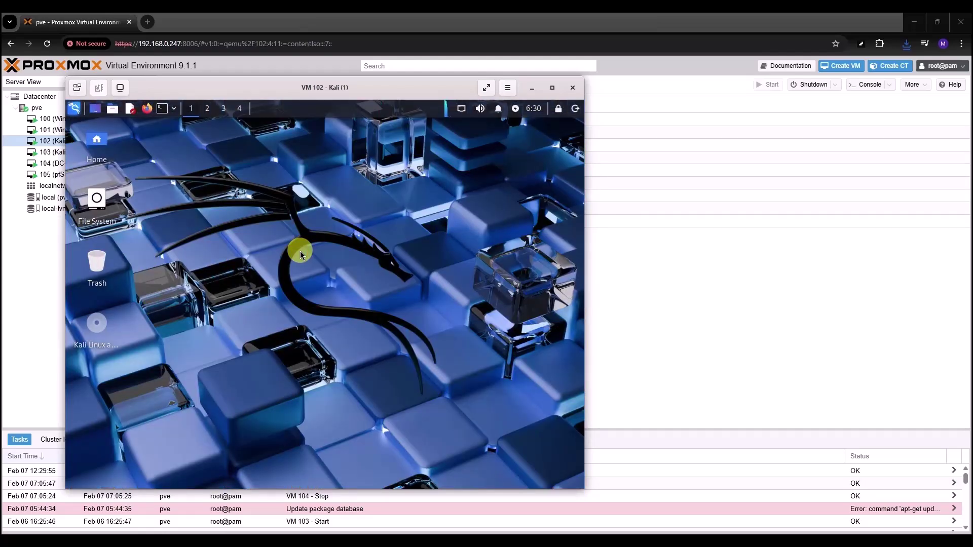
# In a terminal, check with ip a and ifconfig that eth0 holds 10.0.3.2.
pyautogui.click(160, 109)
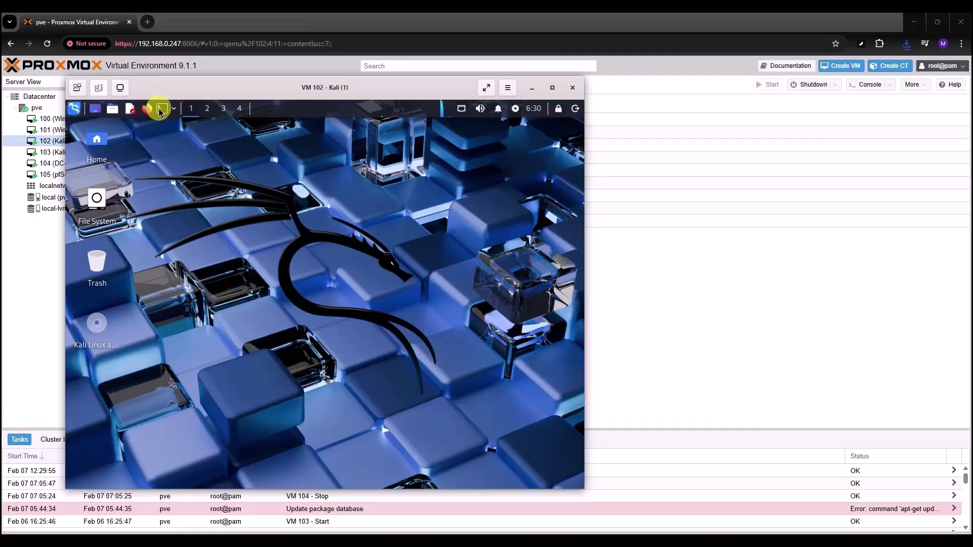
pyautogui.write('ip a')
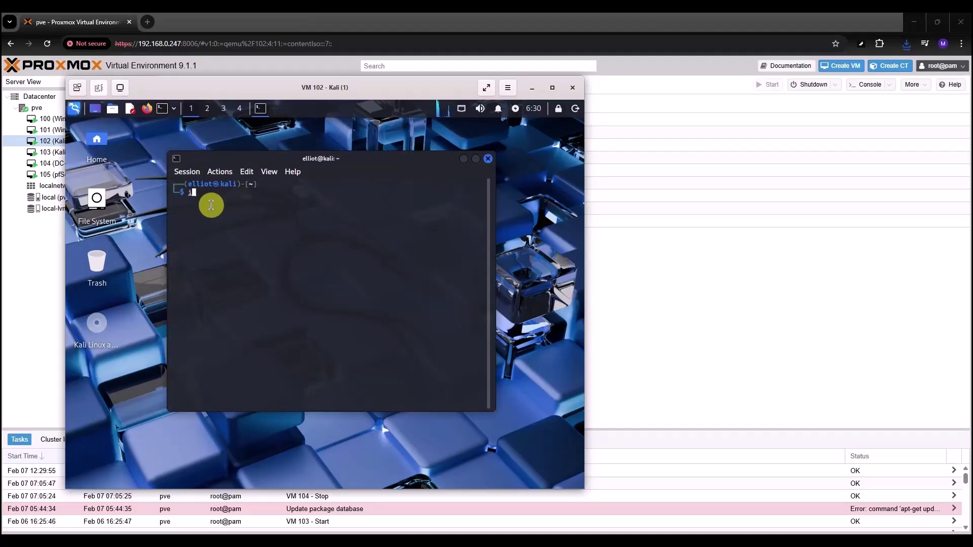
pyautogui.press('Return')
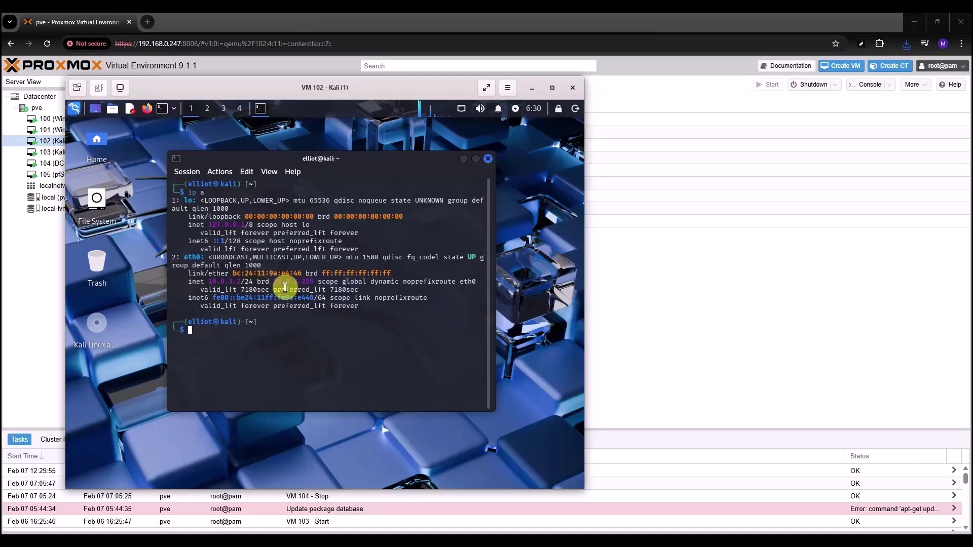
pyautogui.write('ipconfig')
pyautogui.press('Return')
pyautogui.write('ifconf')
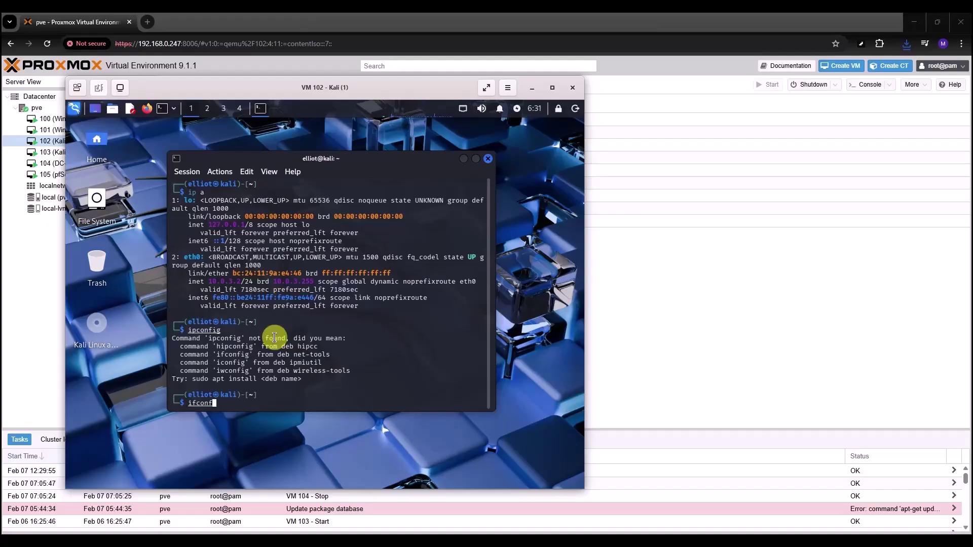
pyautogui.write('ig')
pyautogui.press('Return')
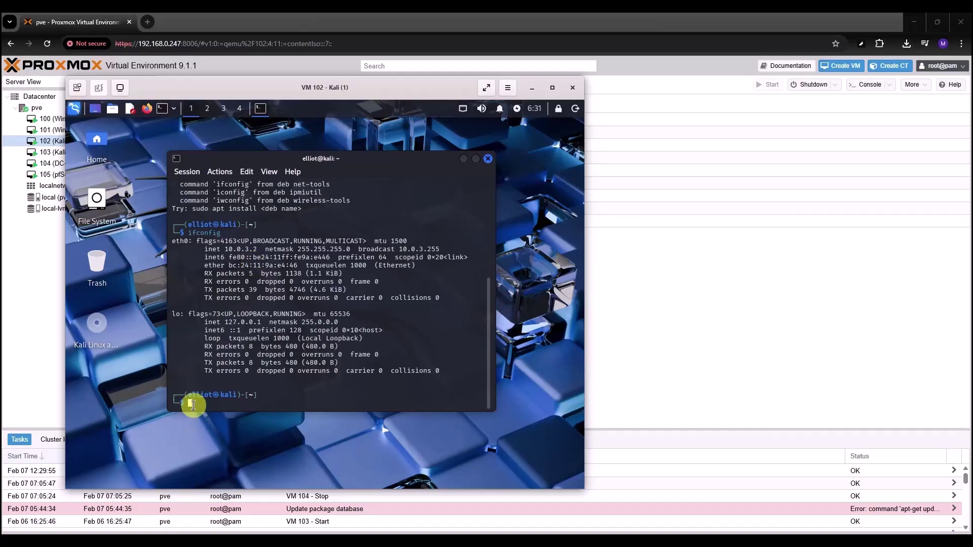
pyautogui.write('ip a')
pyautogui.press('Return')
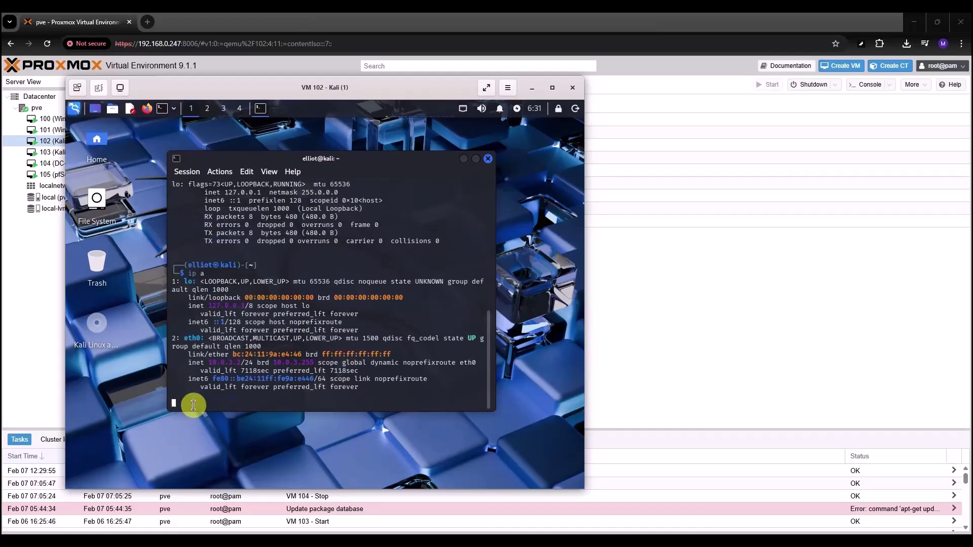